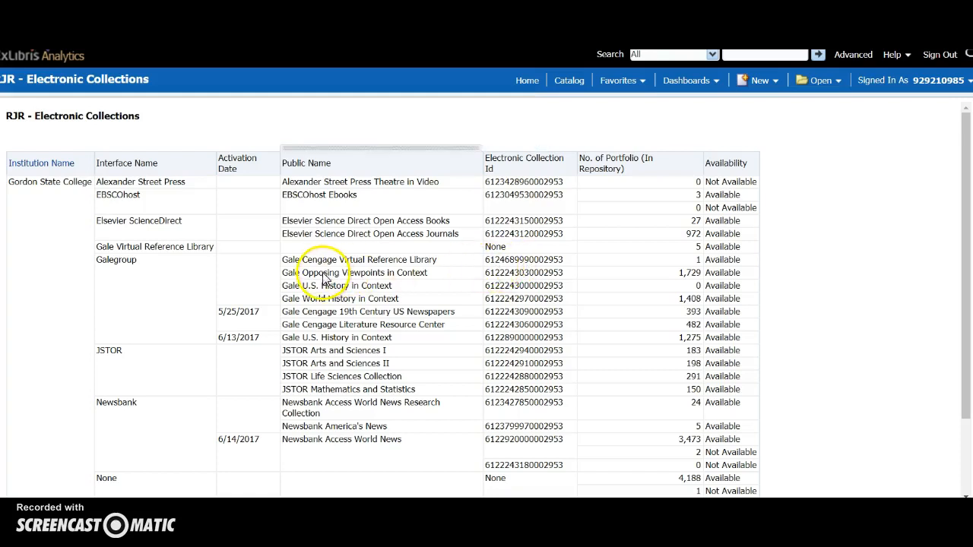
Review the Gale rows in the report and copy the electronic collection ID of Gale Cengage Virtual Reference Library.
click(670, 247)
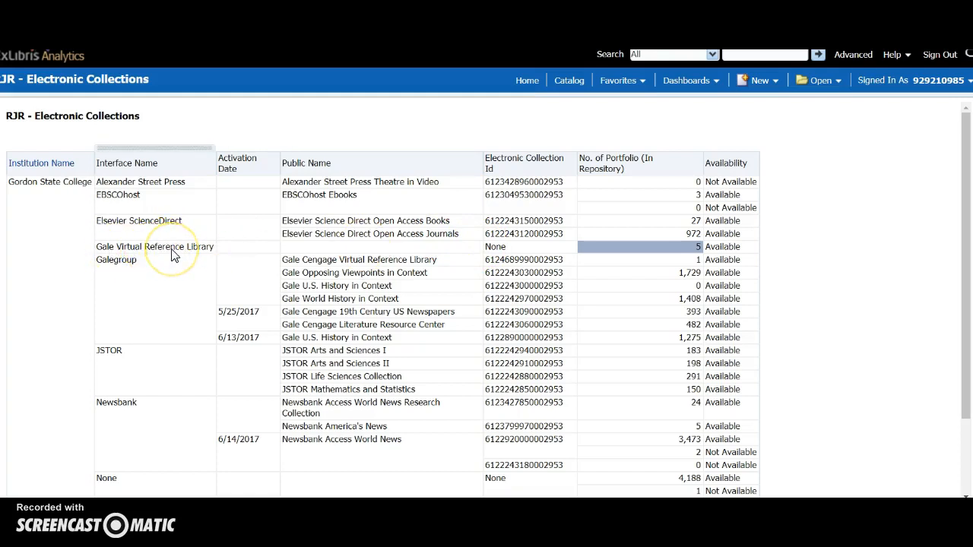
scroll(191, 250, down, 1)
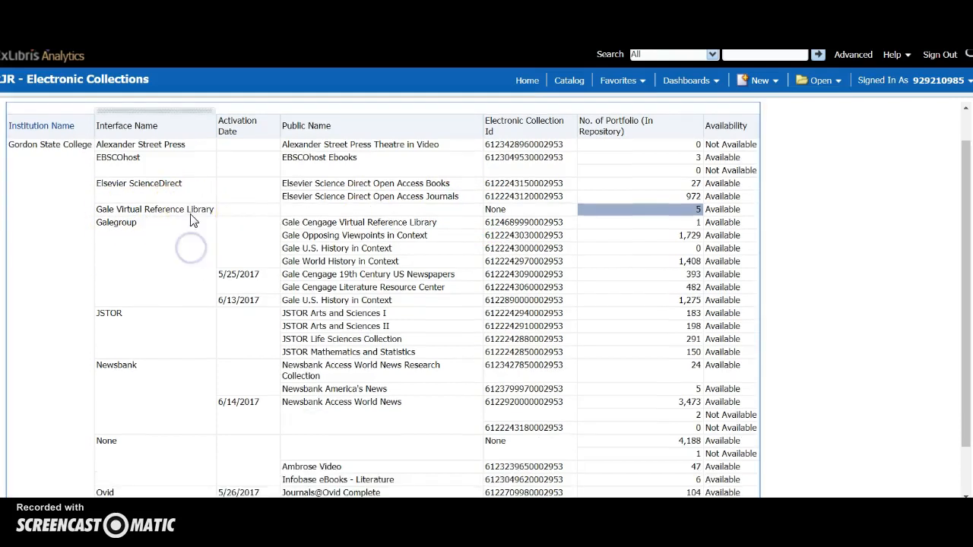
click(191, 215)
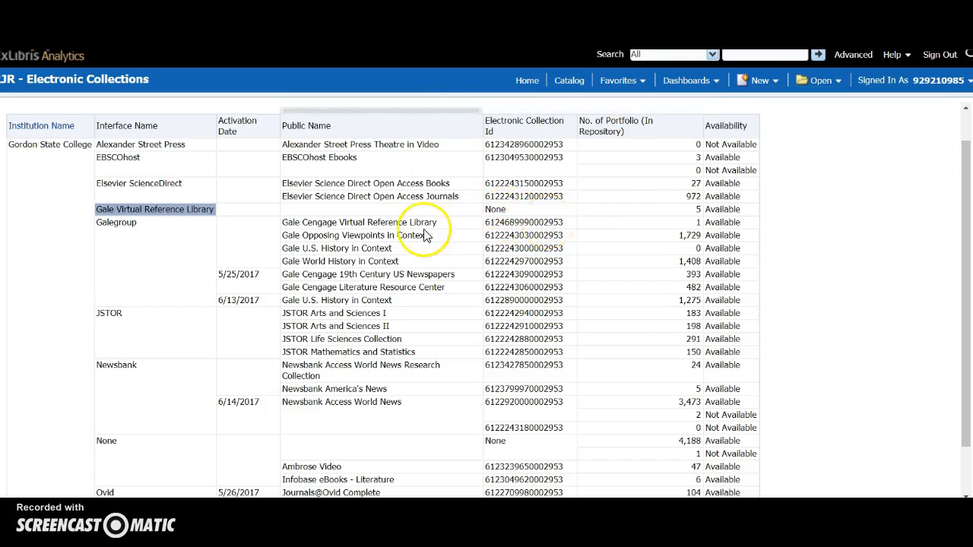
triple_click(544, 224)
key(ctrl+c)
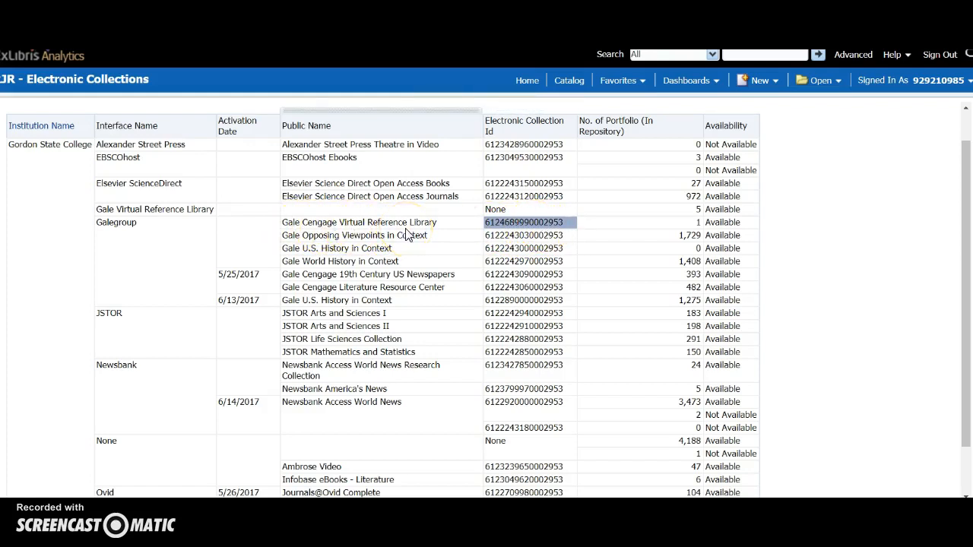
click(671, 224)
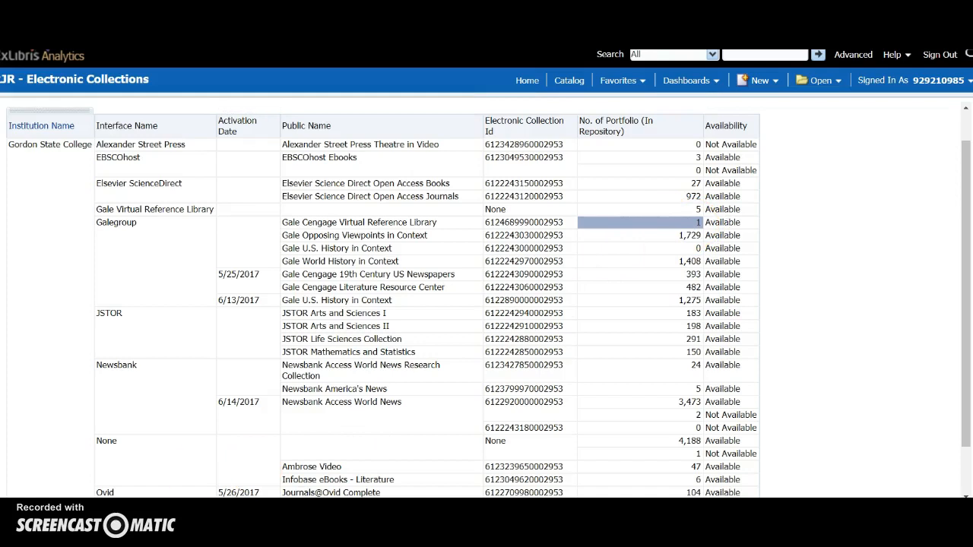
key(alt+Tab)
click(418, 90)
key(ctrl+v)
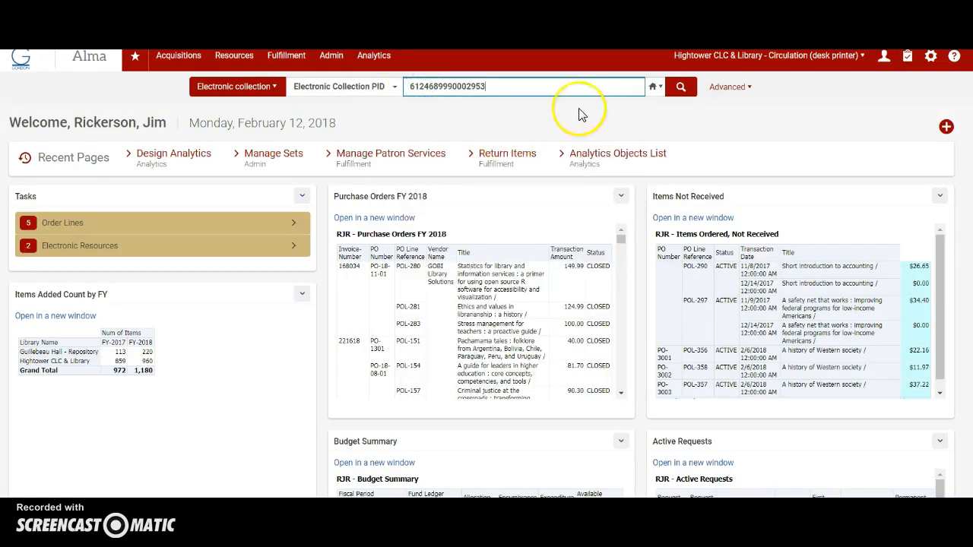
click(680, 87)
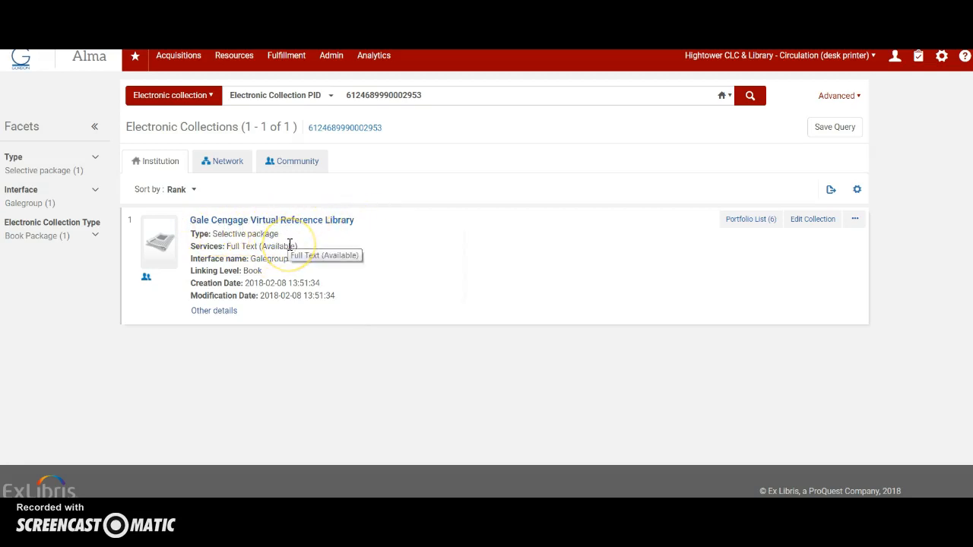
click(751, 219)
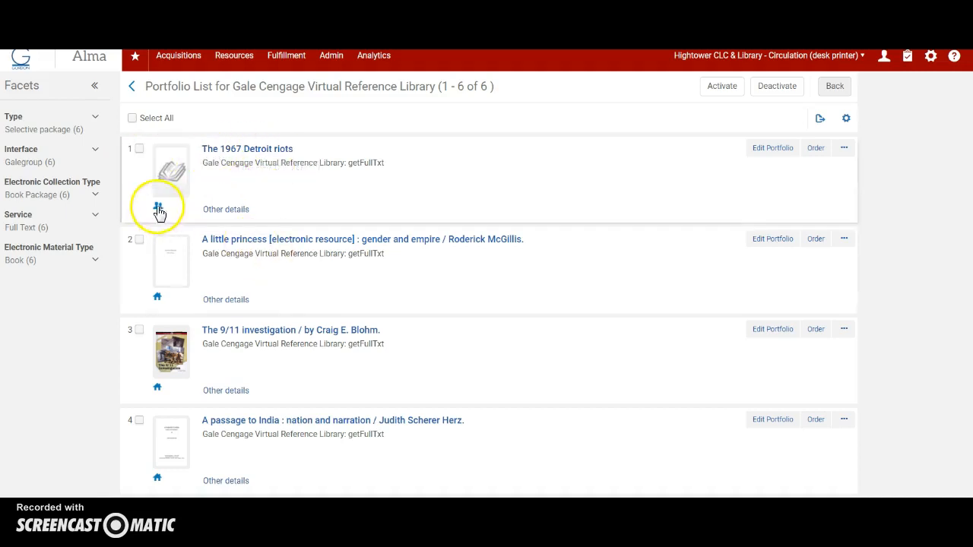
Examine the community and institution versions of the "A new pot of gold" portfolio.
scroll(210, 311, down, 3)
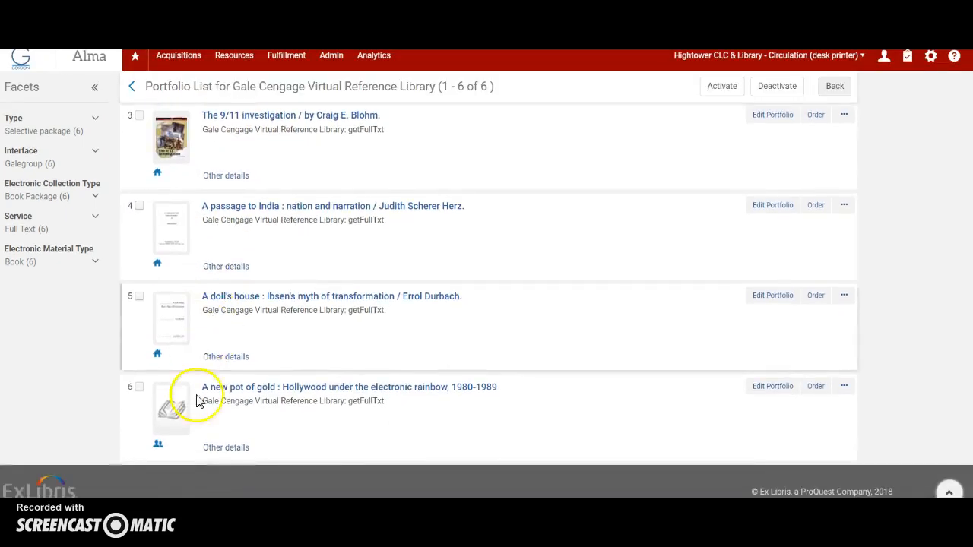
click(159, 447)
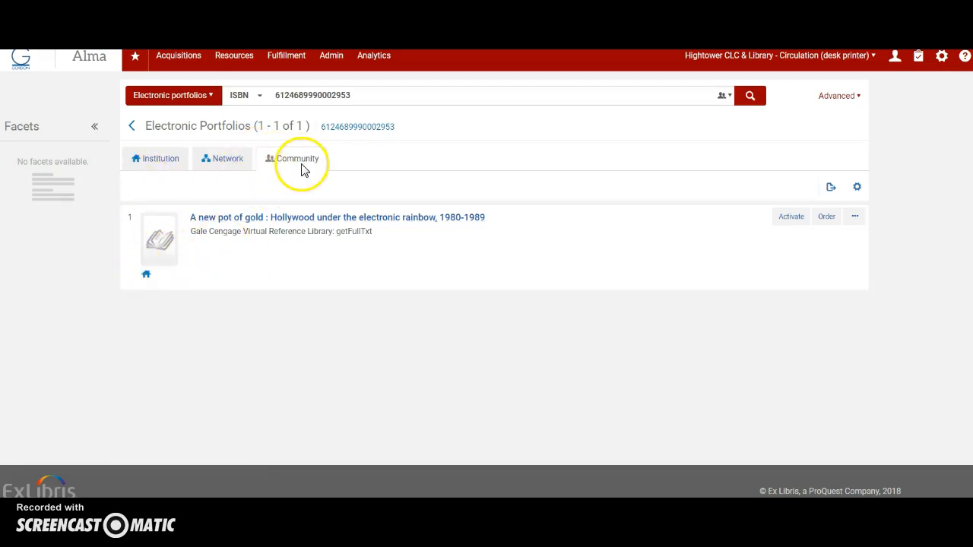
click(147, 276)
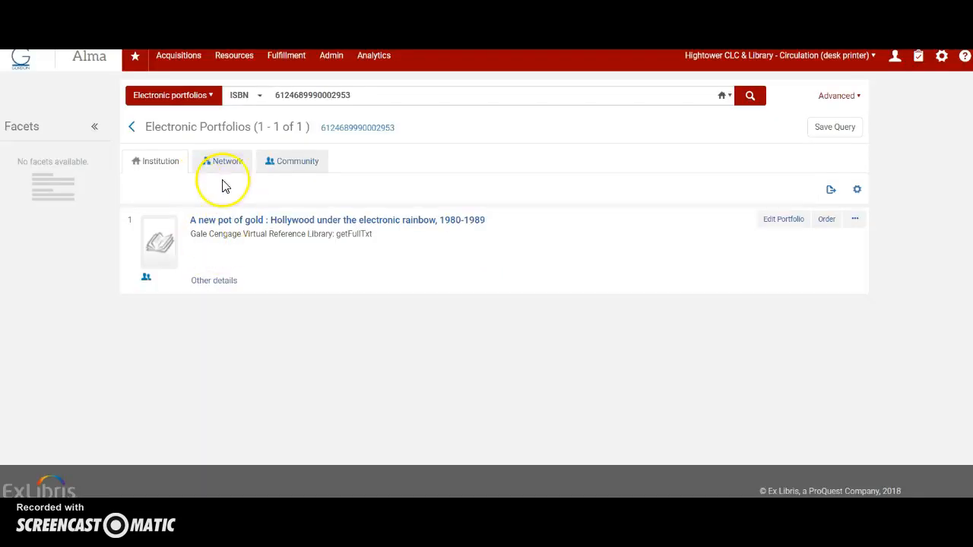
click(749, 102)
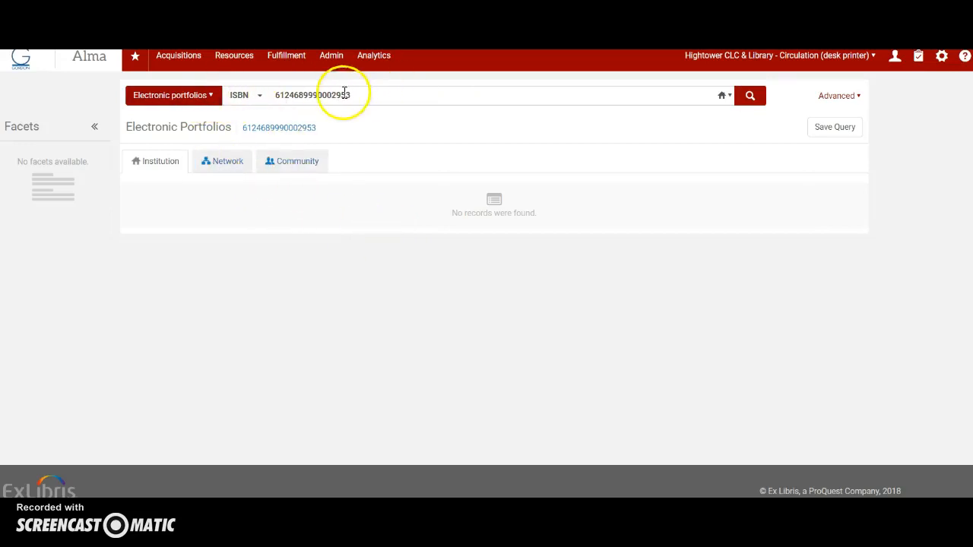
click(750, 96)
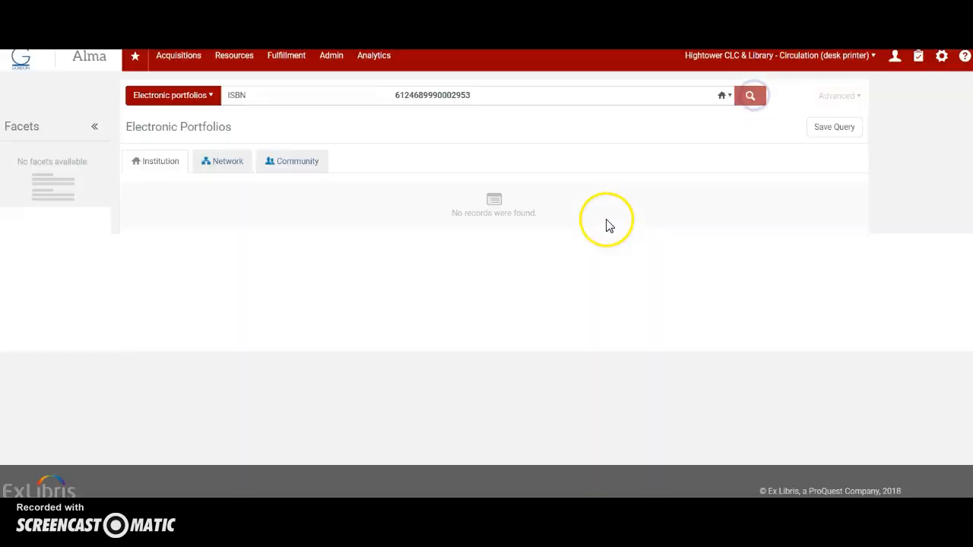
click(282, 128)
key(ctrl+c)
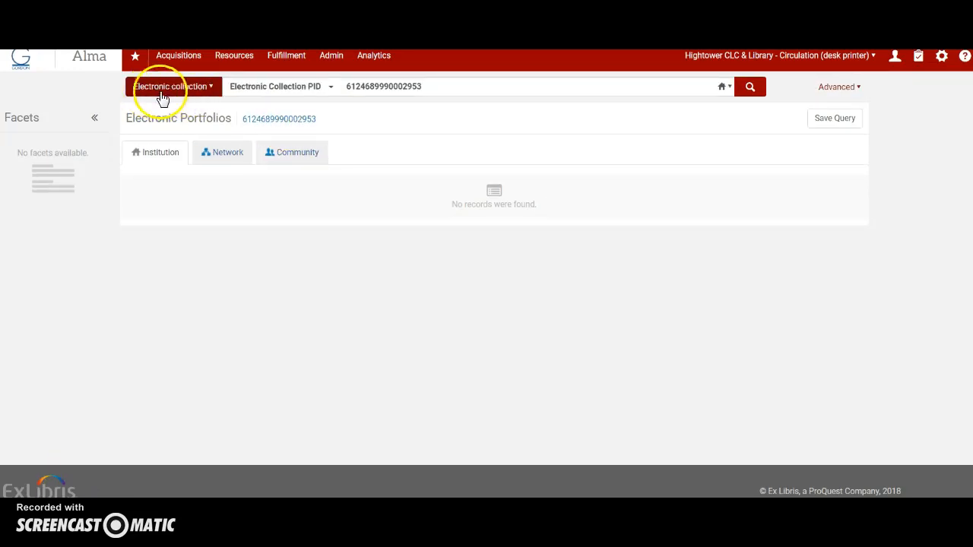
click(754, 88)
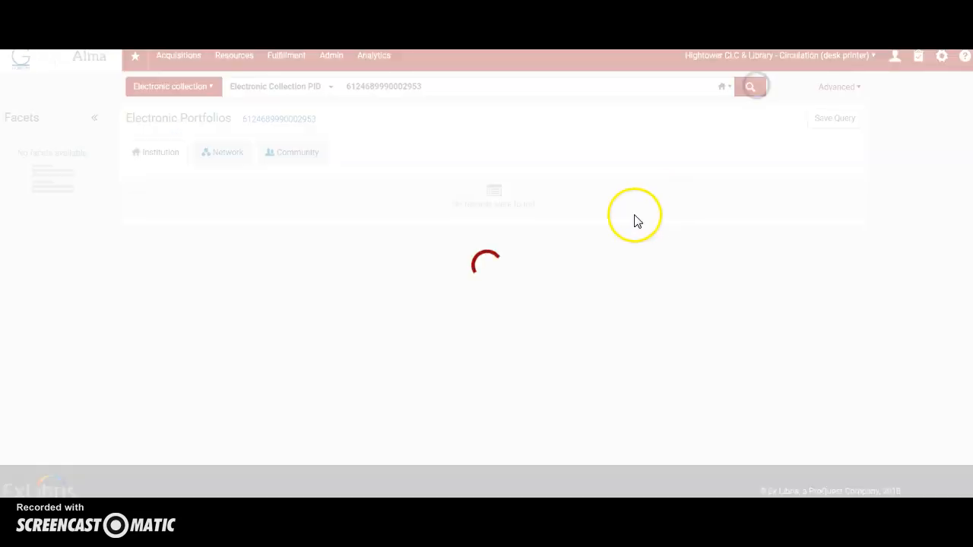
click(748, 220)
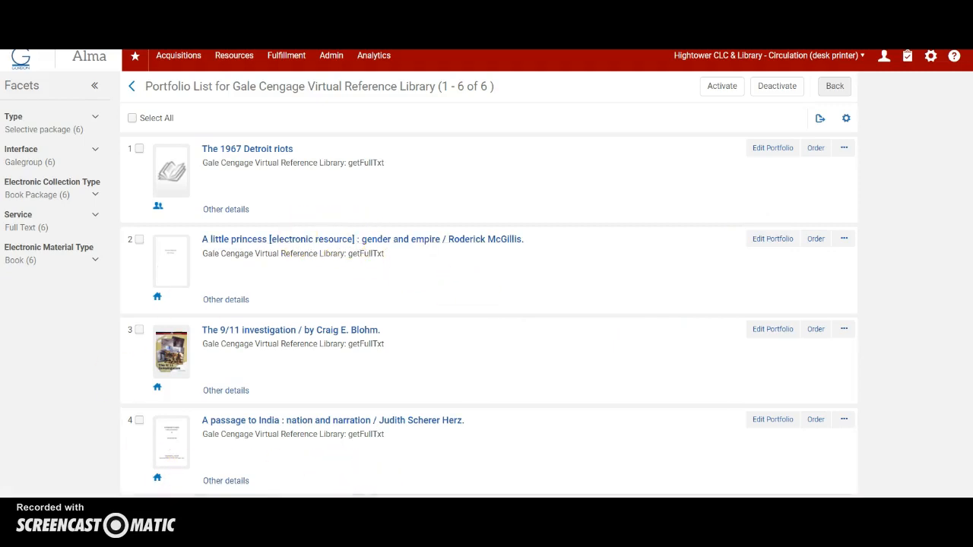
Switch to the Excel e-book list and copy the ISBN of "A Portrait of a Lady".
key(alt+Tab)
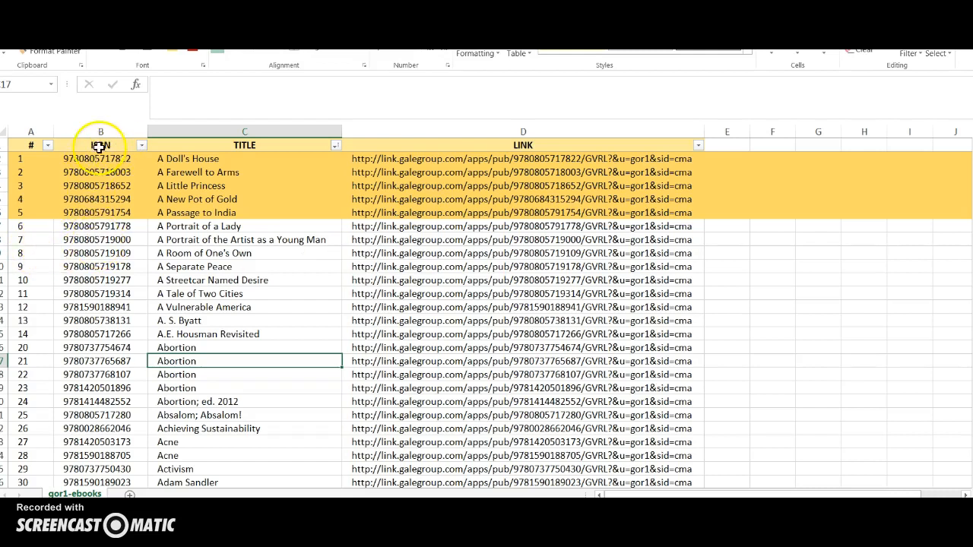
click(113, 226)
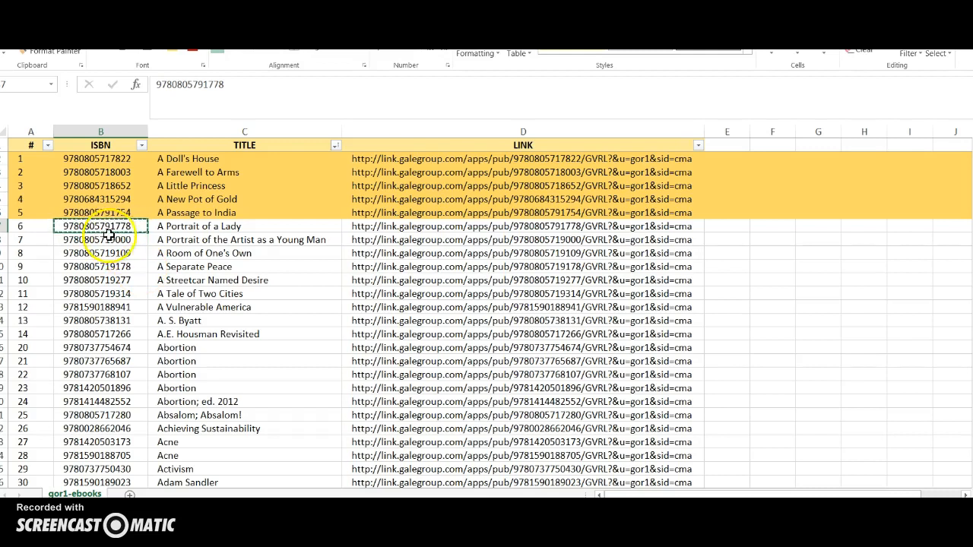
key(alt+Tab)
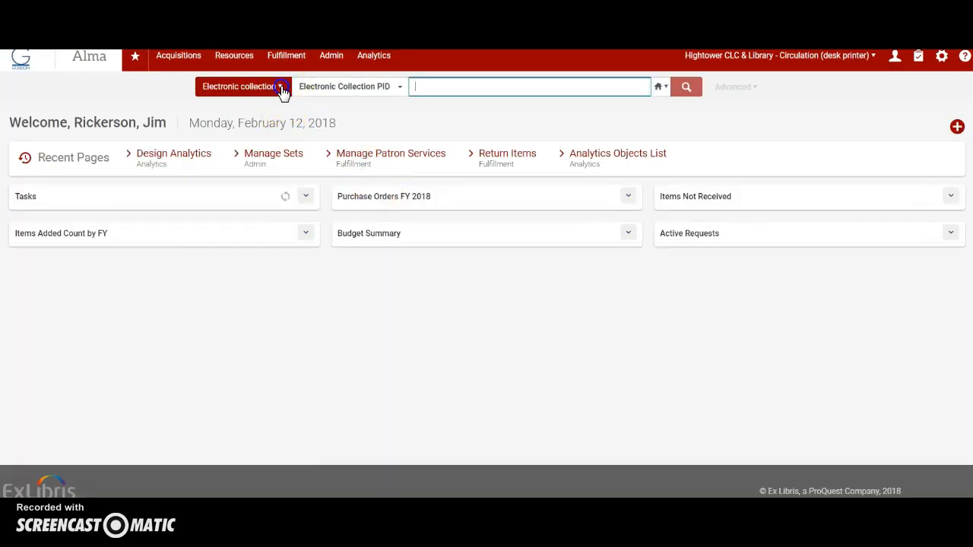
click(276, 89)
click(230, 179)
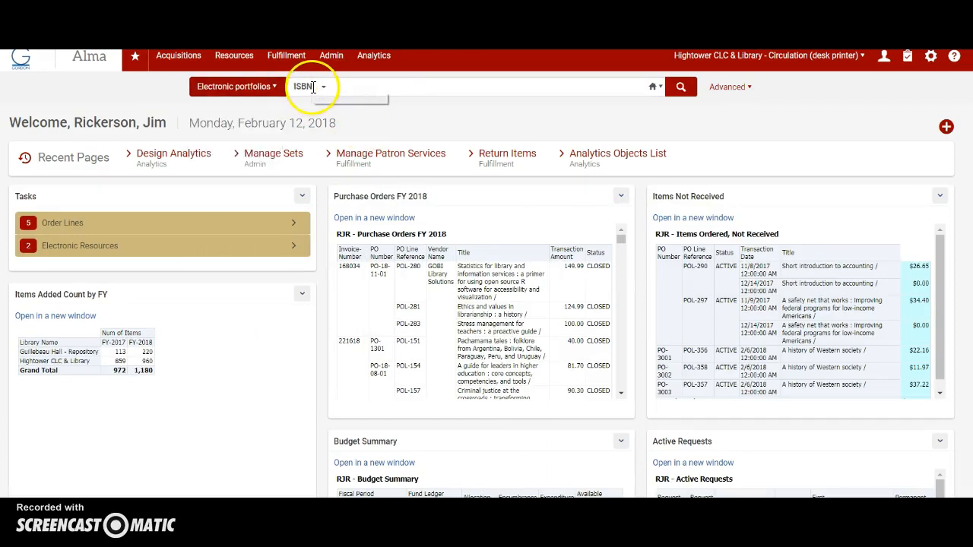
click(364, 85)
key(ctrl+v)
click(681, 87)
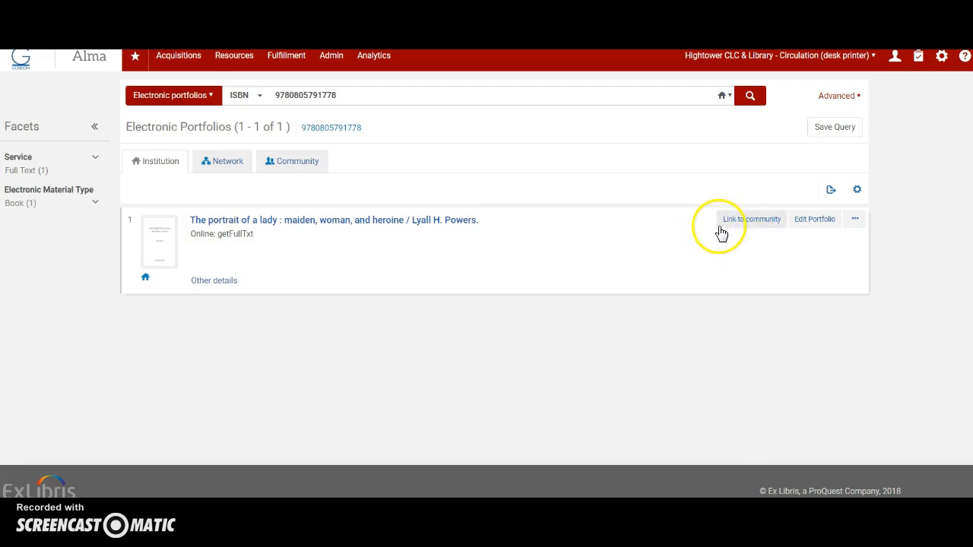
click(747, 222)
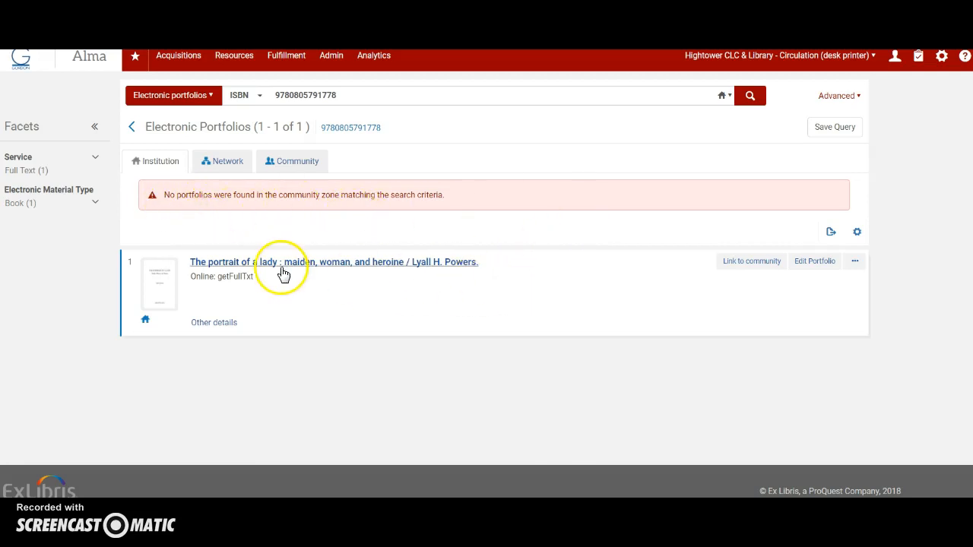
Open "The portrait of a lady" portfolio for editing and look through the selectable vendor interfaces without choosing one.
click(814, 264)
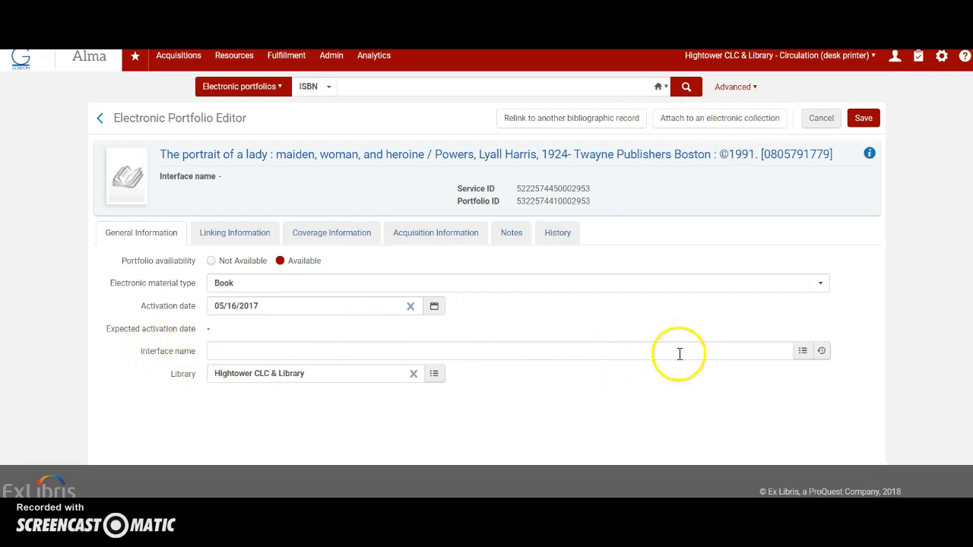
click(800, 353)
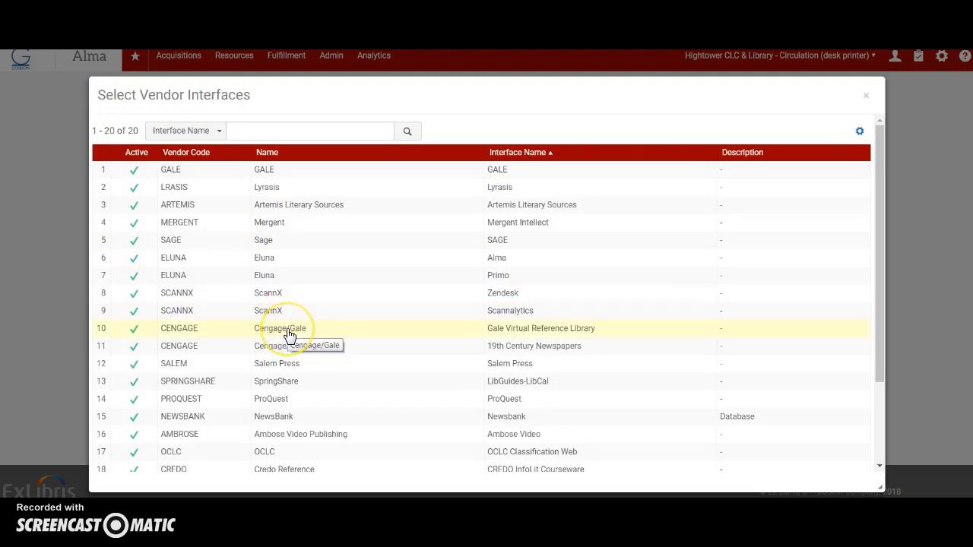
click(865, 97)
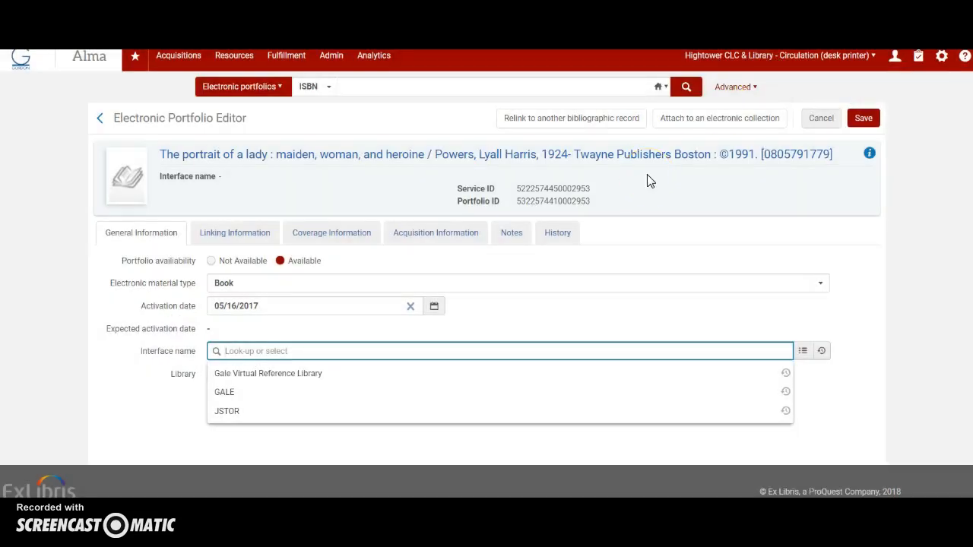
click(512, 524)
click(503, 445)
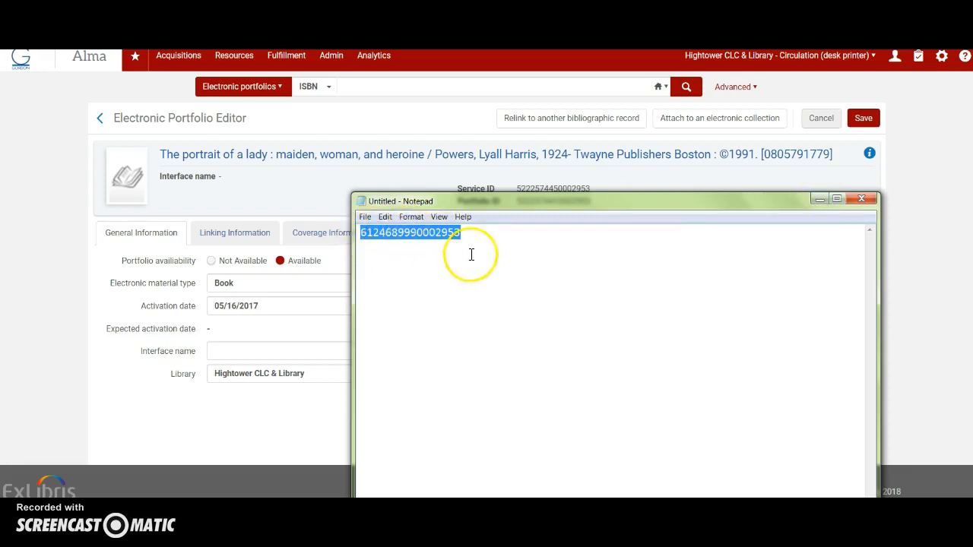
click(817, 200)
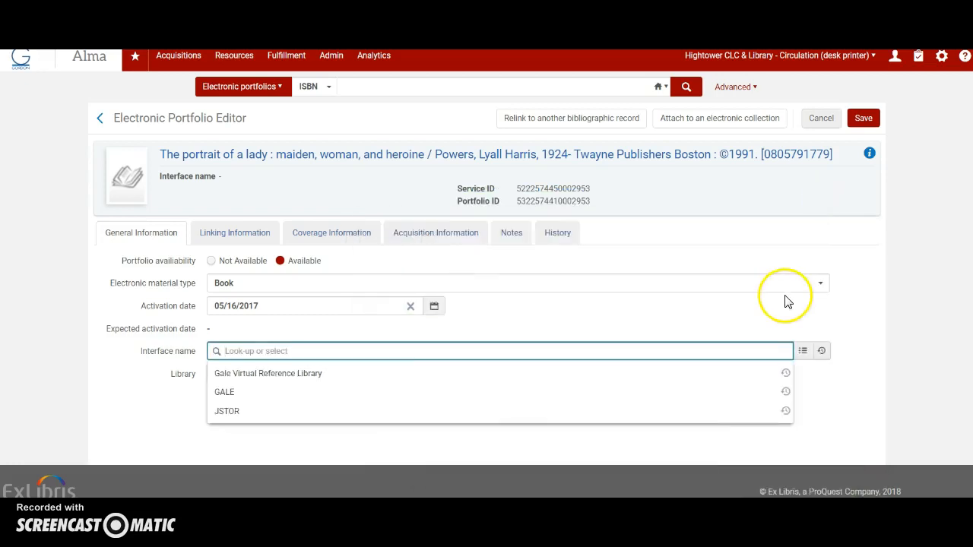
click(627, 332)
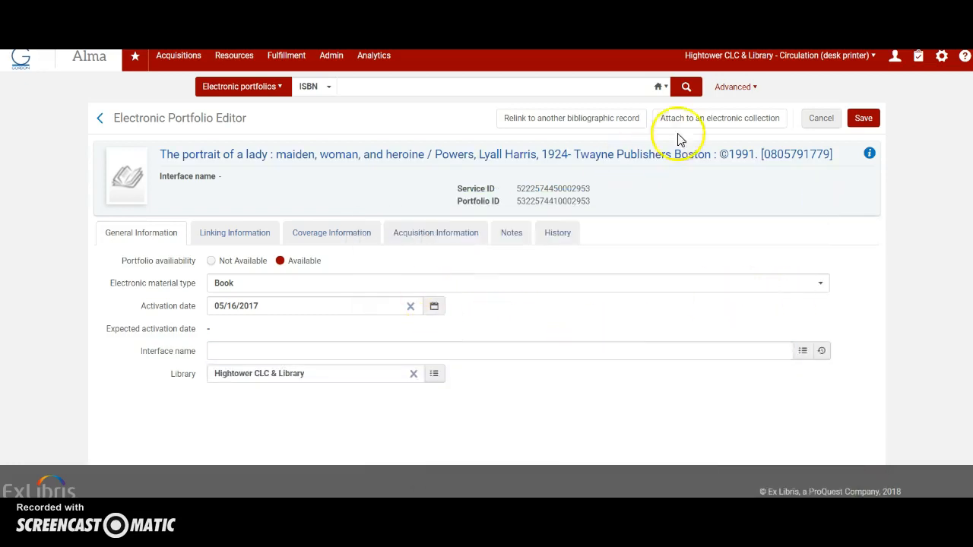
click(715, 120)
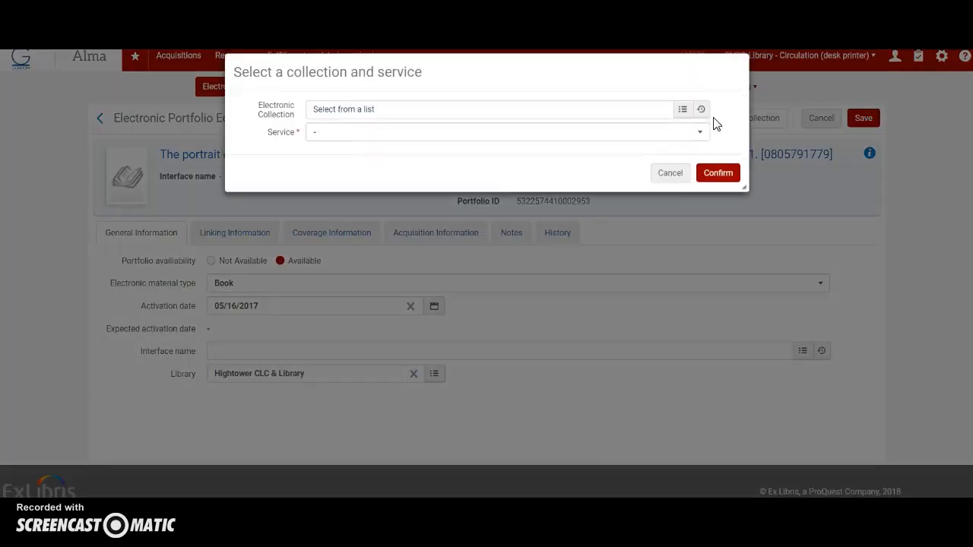
click(669, 176)
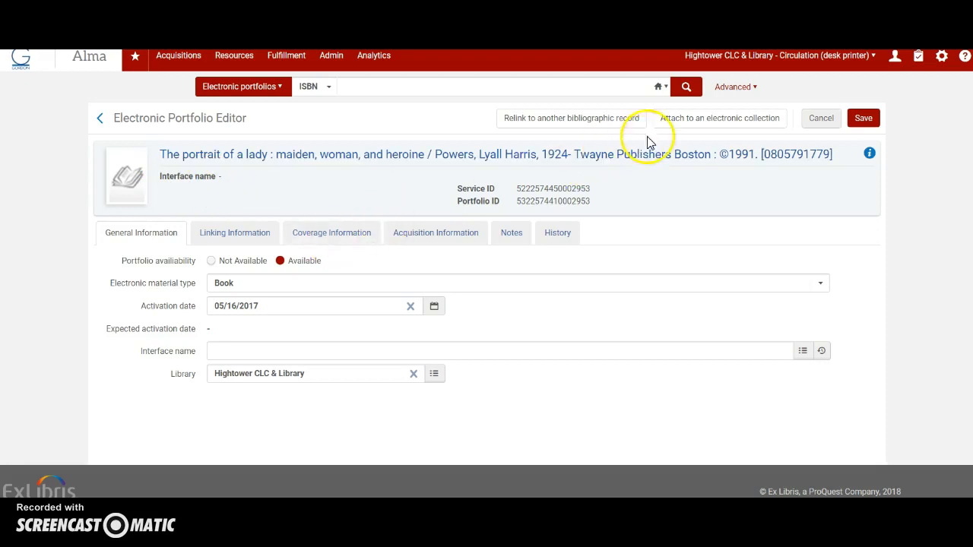
click(739, 120)
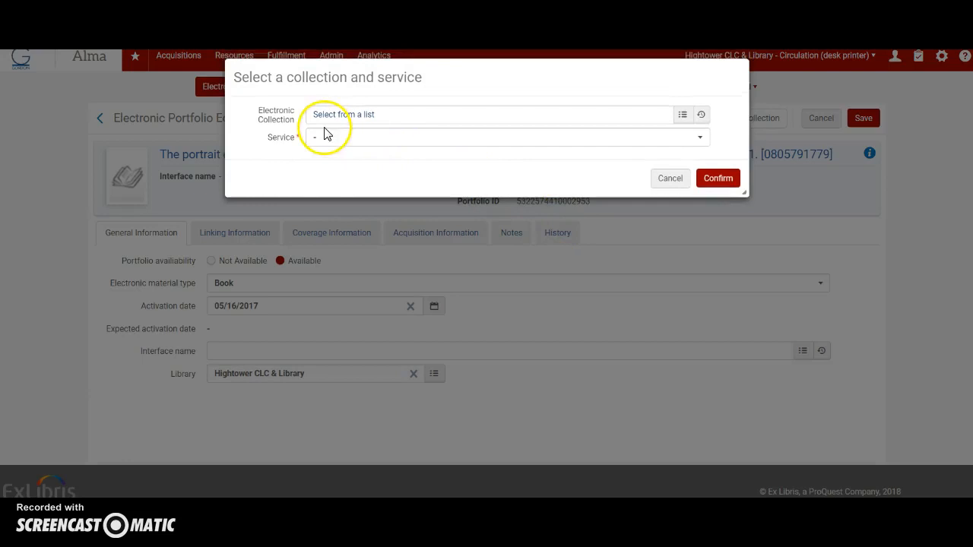
click(681, 115)
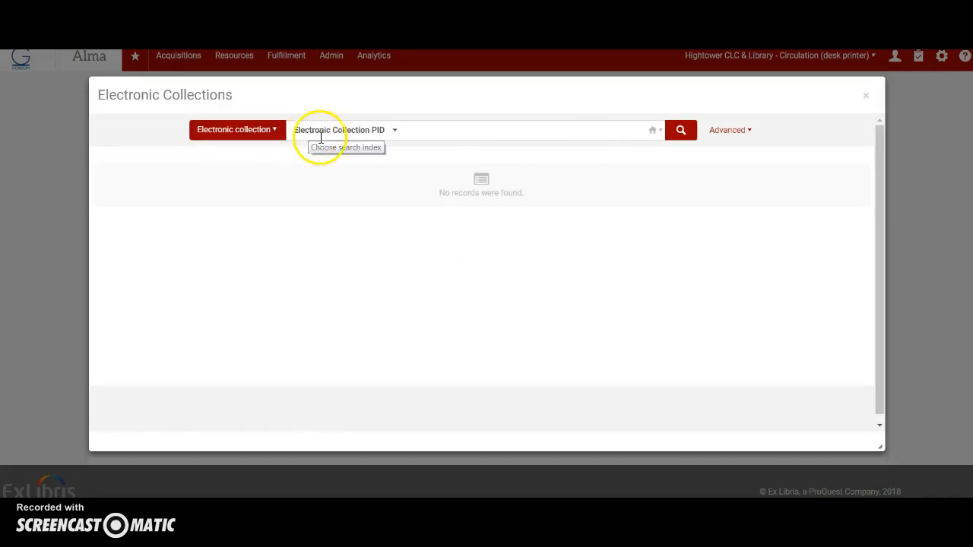
click(429, 132)
key(ctrl+v)
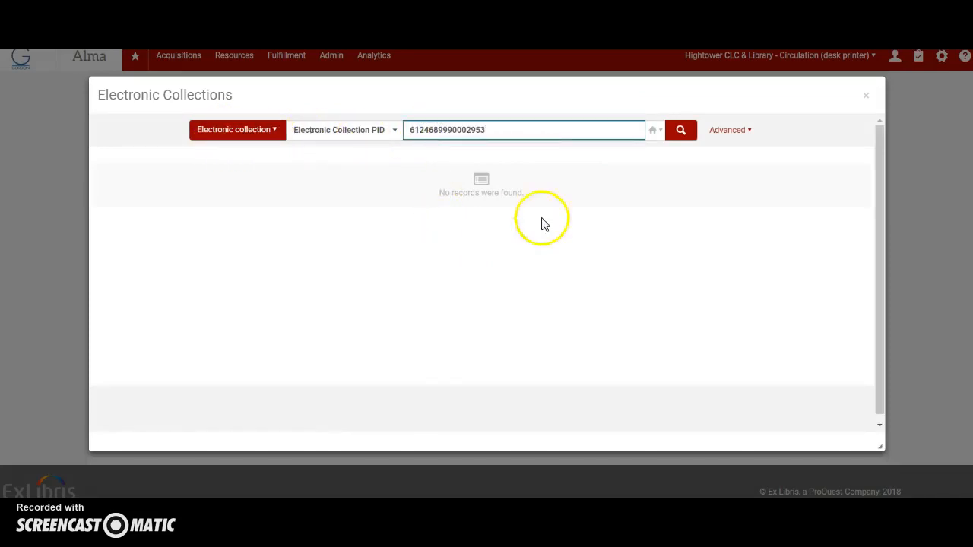
click(682, 131)
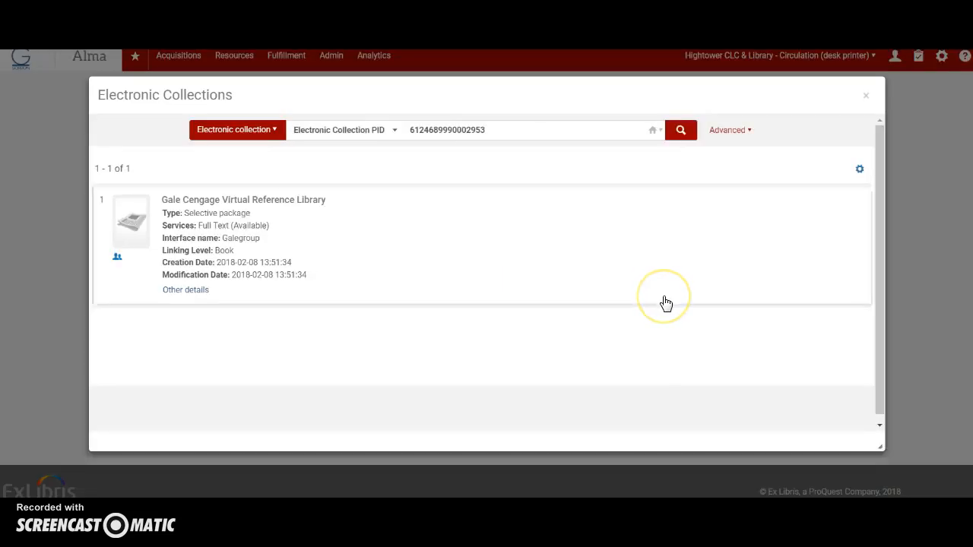
Choose Gale Cengage Virtual Reference Library with the Full Text service, confirm the attachment, and save the portfolio.
click(204, 200)
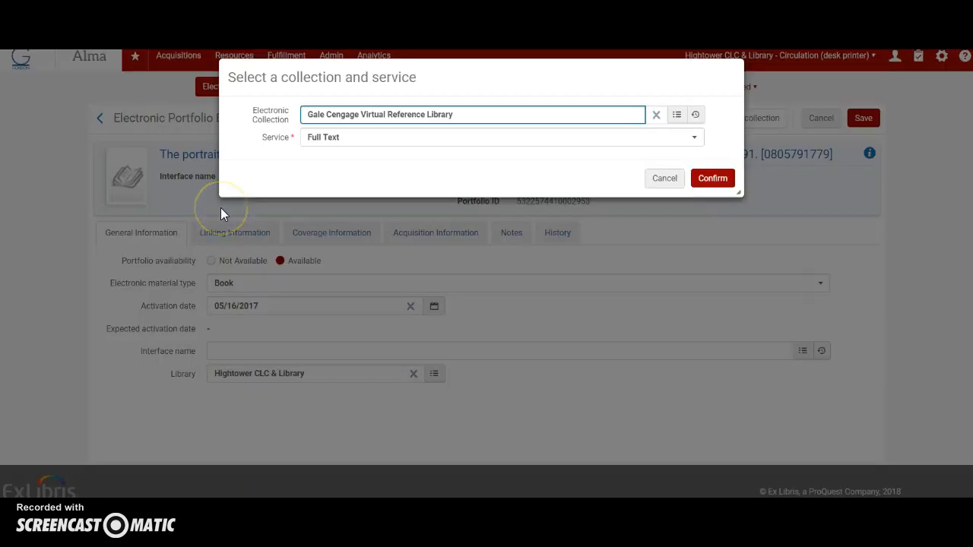
click(718, 181)
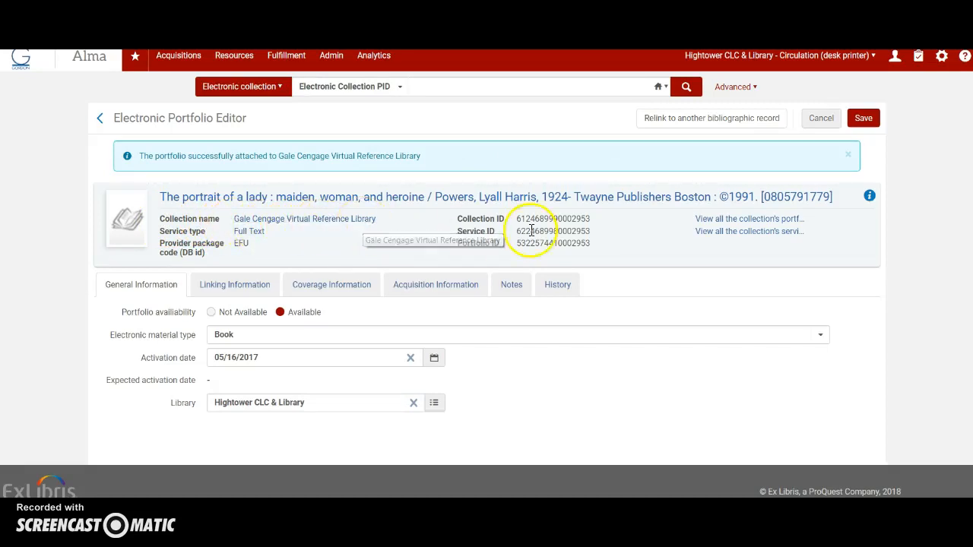
click(606, 222)
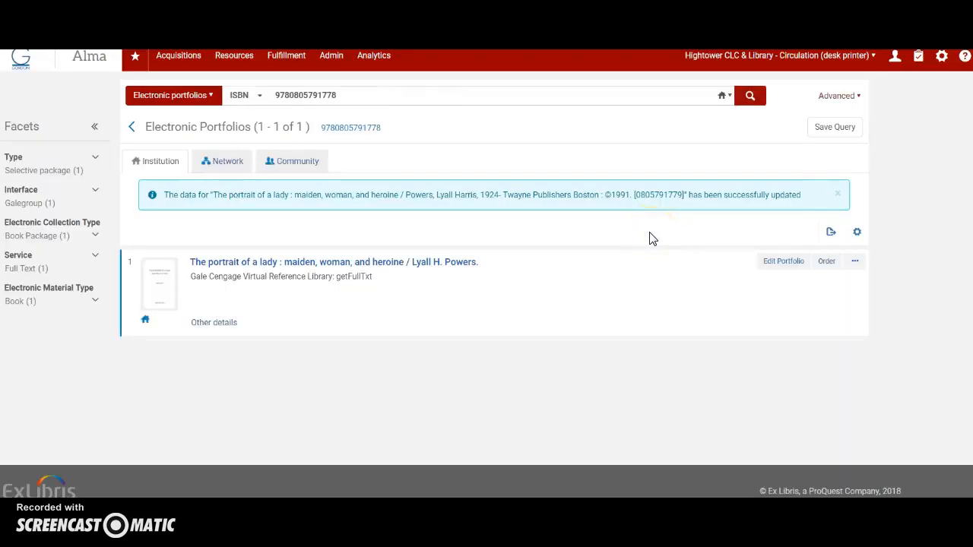
click(703, 212)
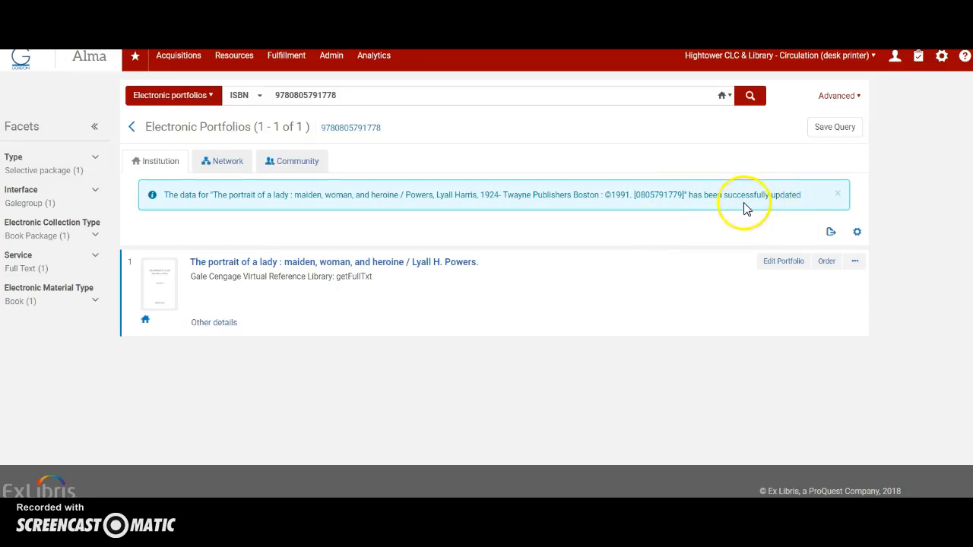
click(184, 96)
click(173, 205)
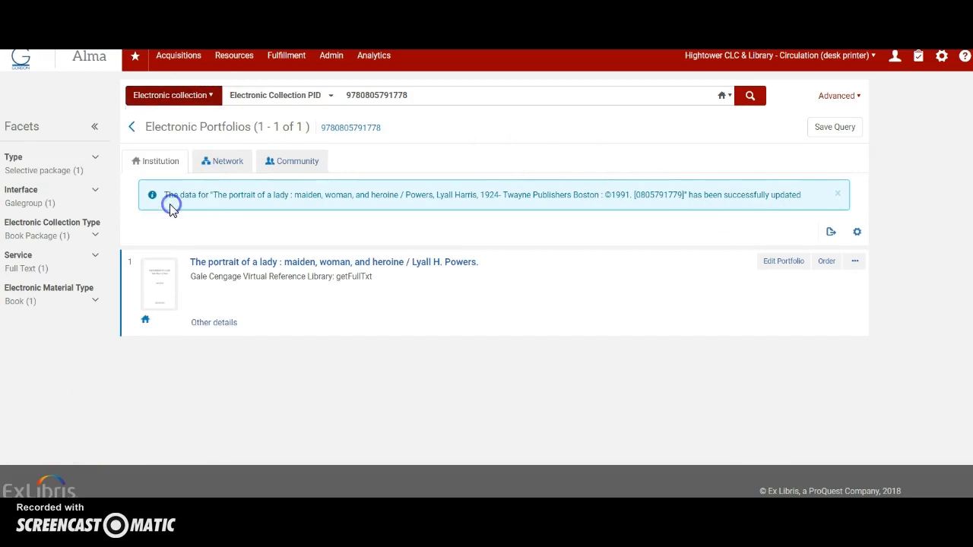
drag(409, 85, 306, 83)
key(ctrl+v)
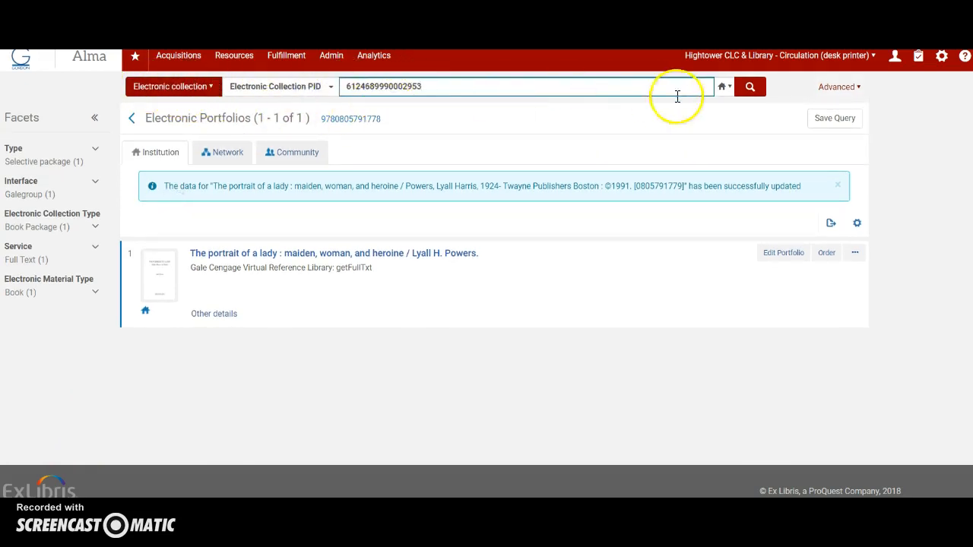
click(751, 90)
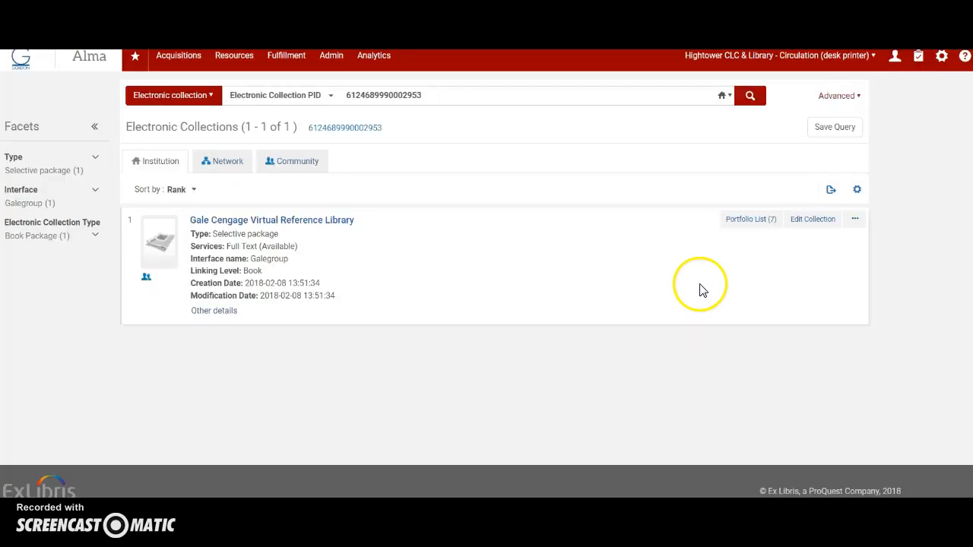
click(769, 225)
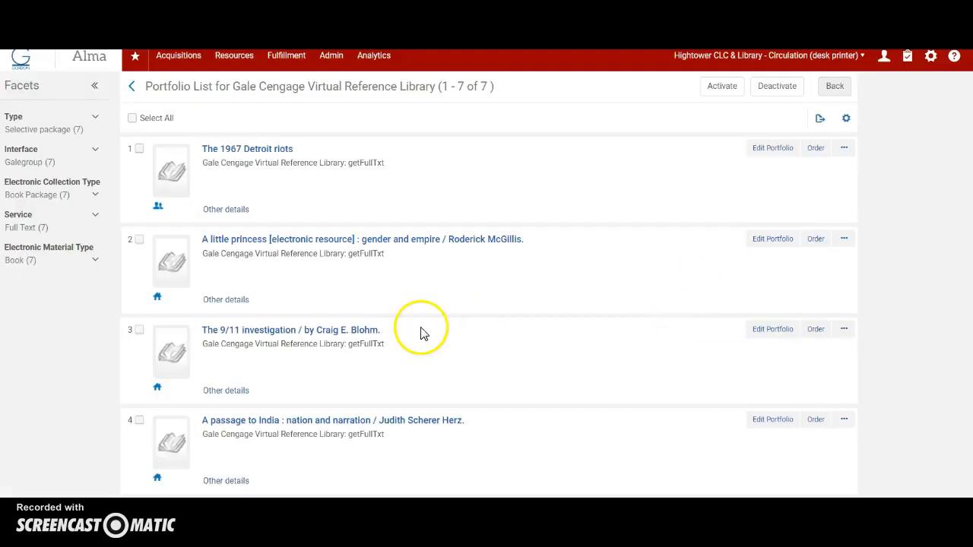
Check the collection's portfolio list for "The portrait of a lady" and compare its titles with the Excel e-book list.
scroll(418, 331, down, 4)
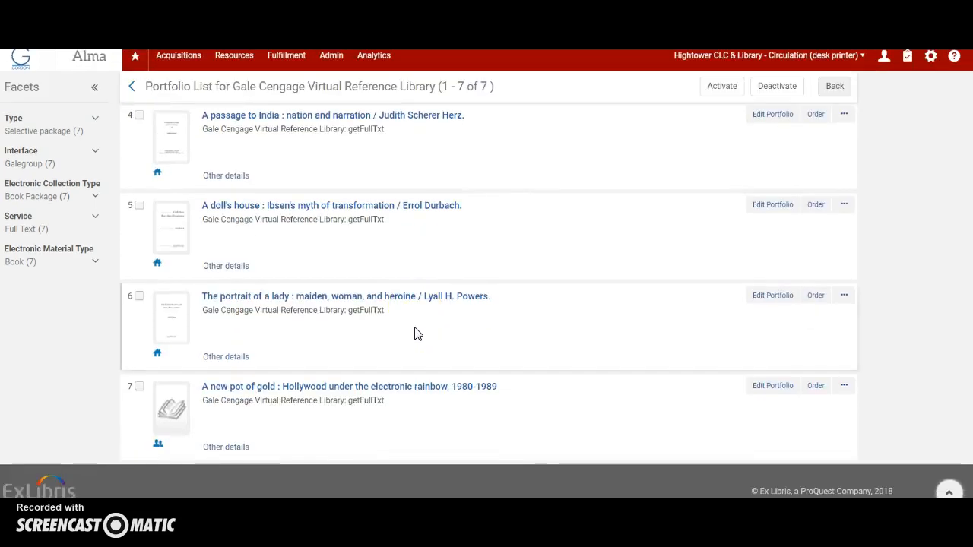
key(alt+Tab)
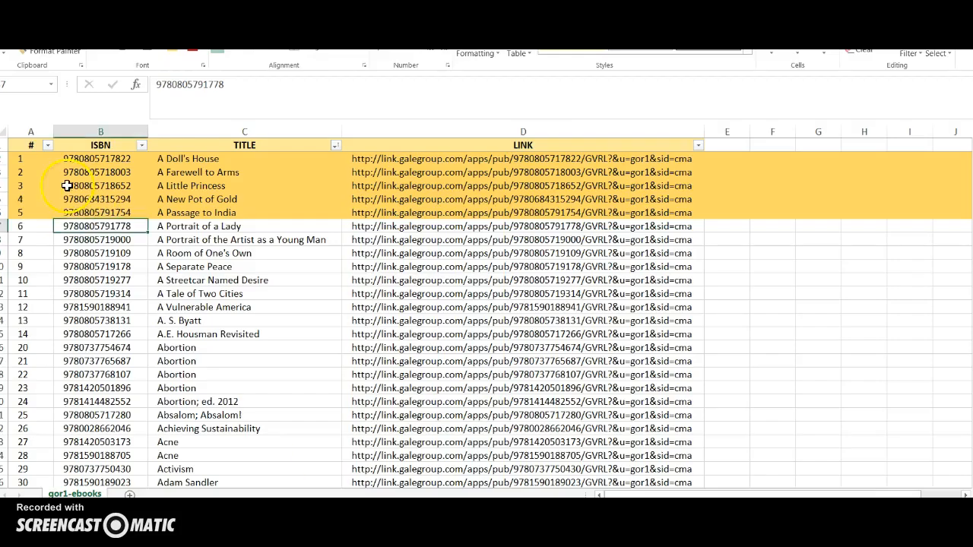
key(alt+Tab)
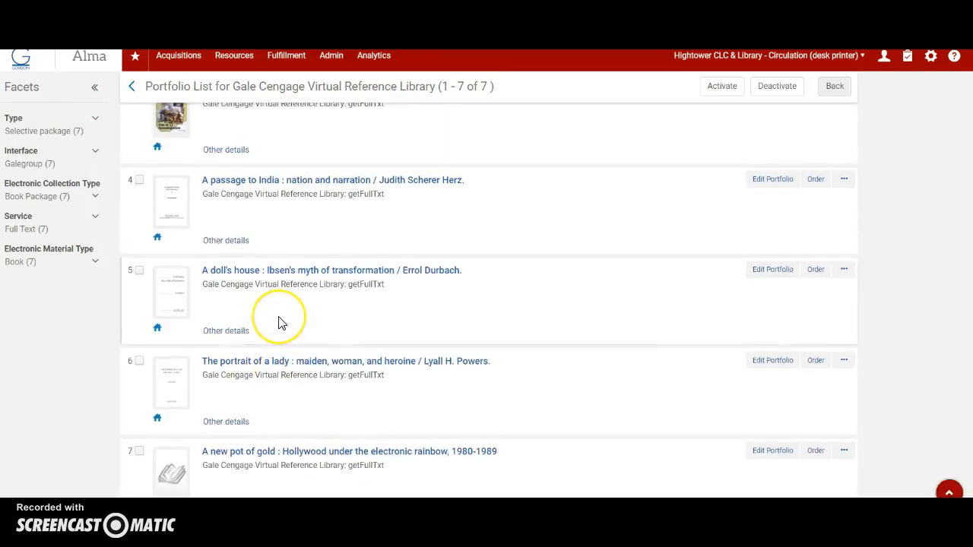
scroll(278, 323, up, 4)
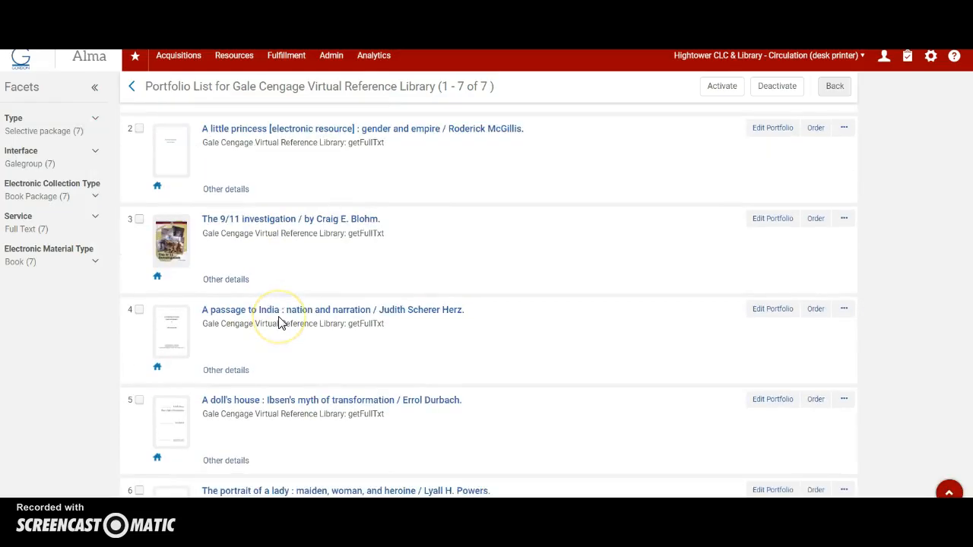
scroll(278, 323, down, 2)
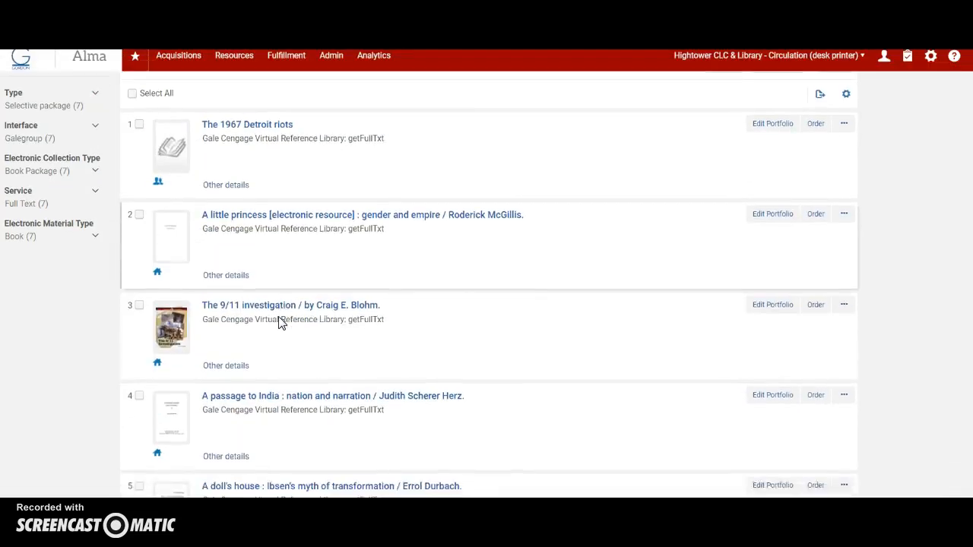
scroll(278, 323, down, 2)
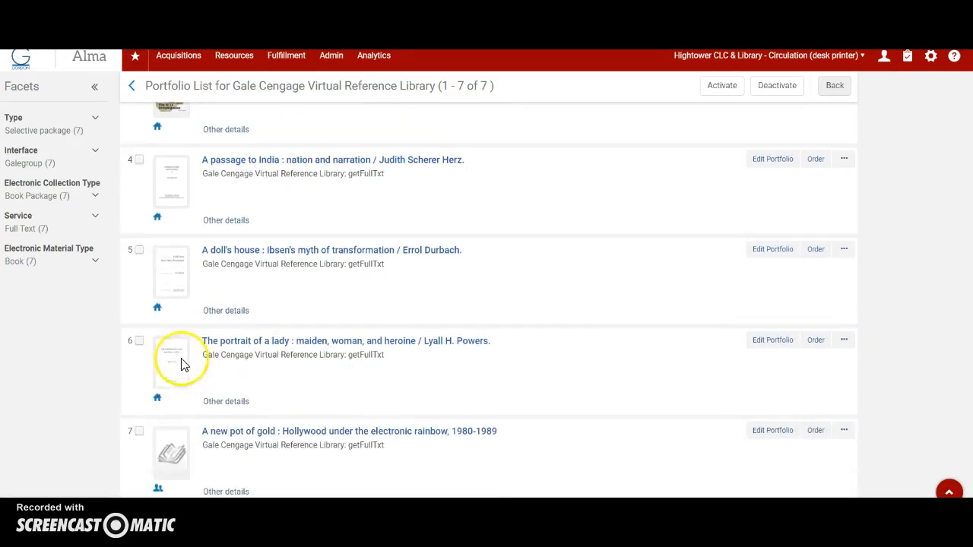
click(139, 342)
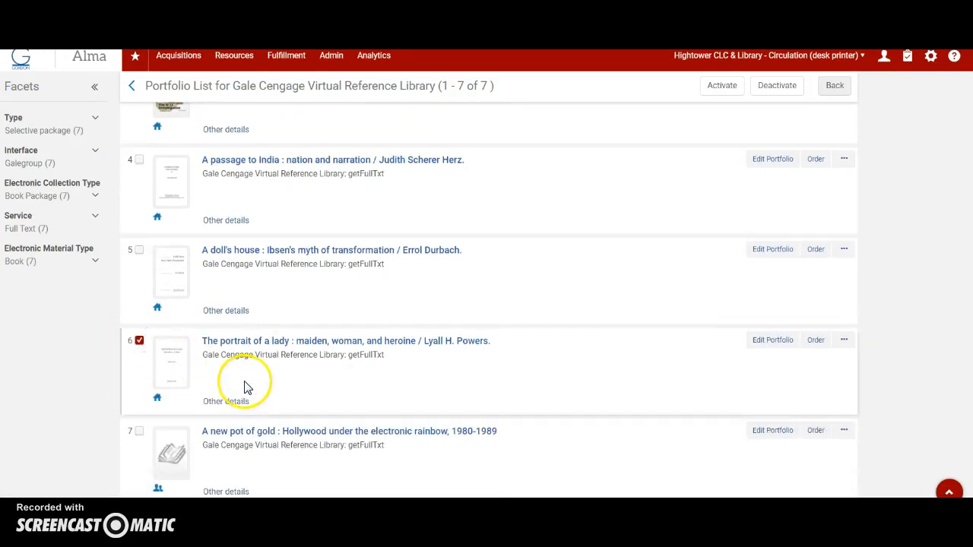
click(138, 344)
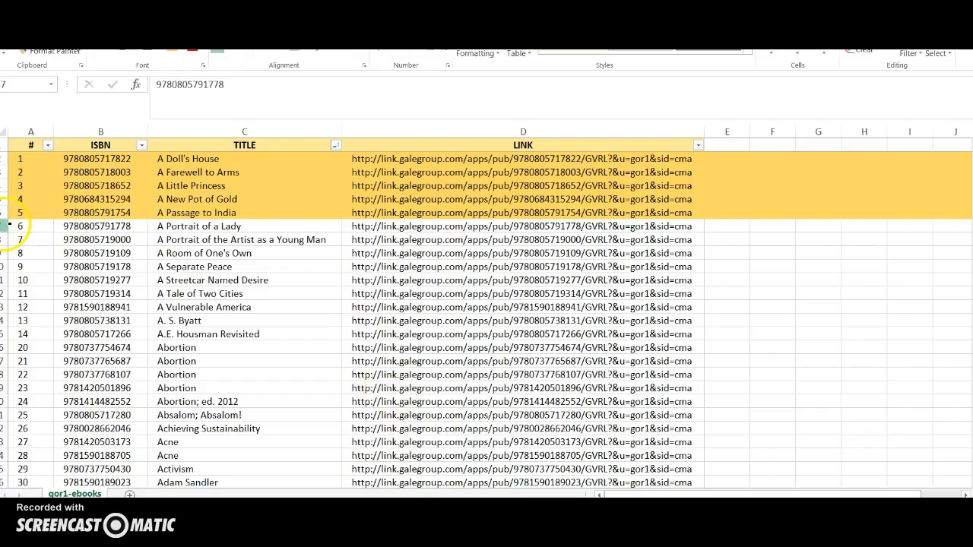
In the Excel list, fill the "A Portrait of a Lady" row with the same orange highlight and look over the title column.
click(5, 225)
key(F4)
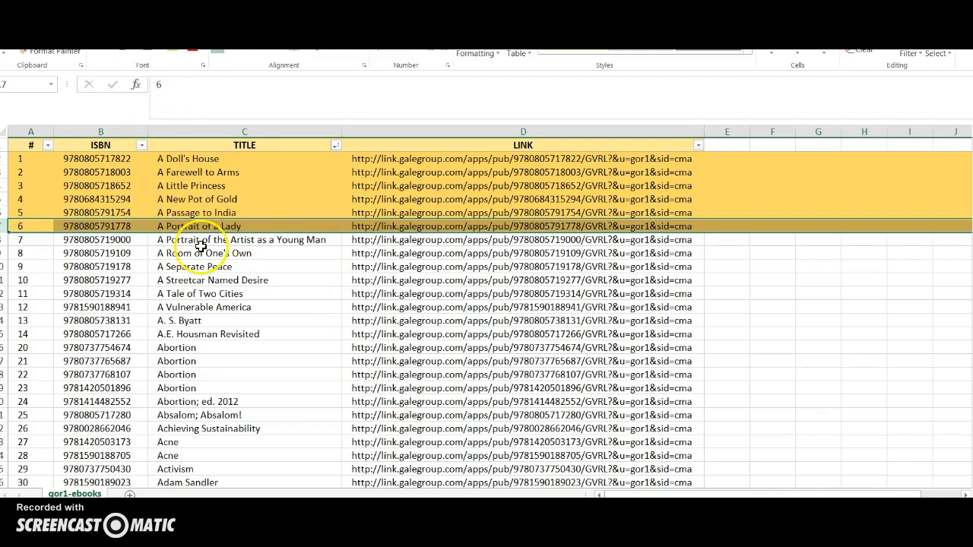
click(233, 132)
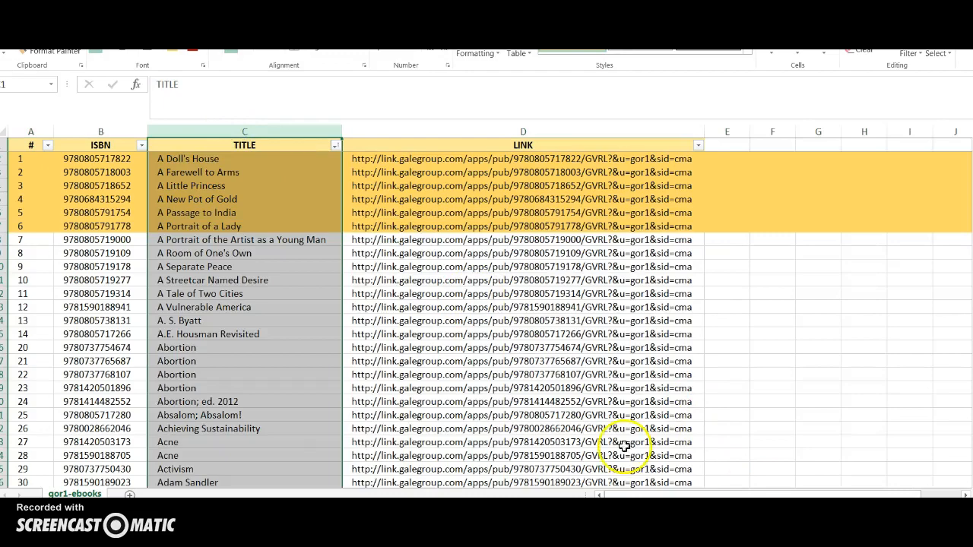
scroll(252, 264, down, 12)
scroll(250, 261, up, 12)
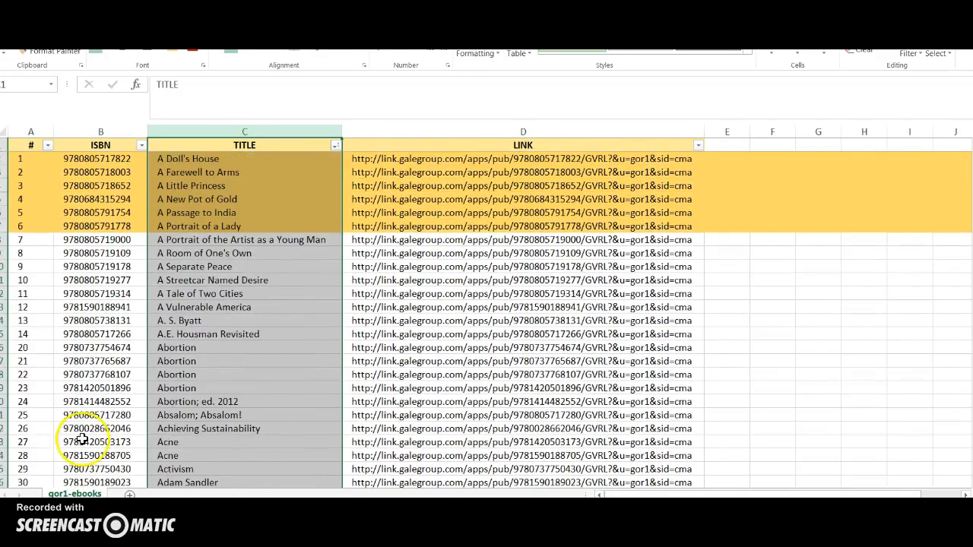
click(101, 239)
key(ctrl+c)
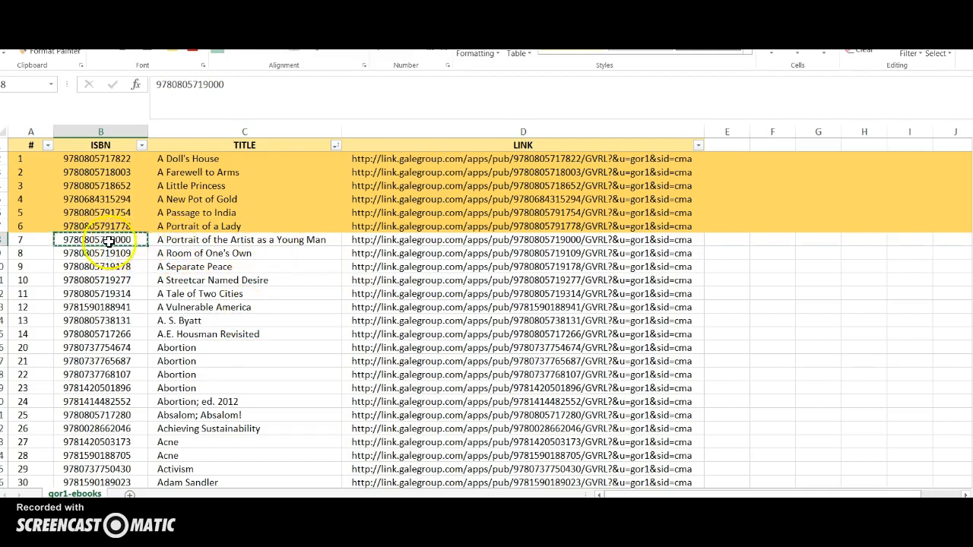
key(alt+Tab)
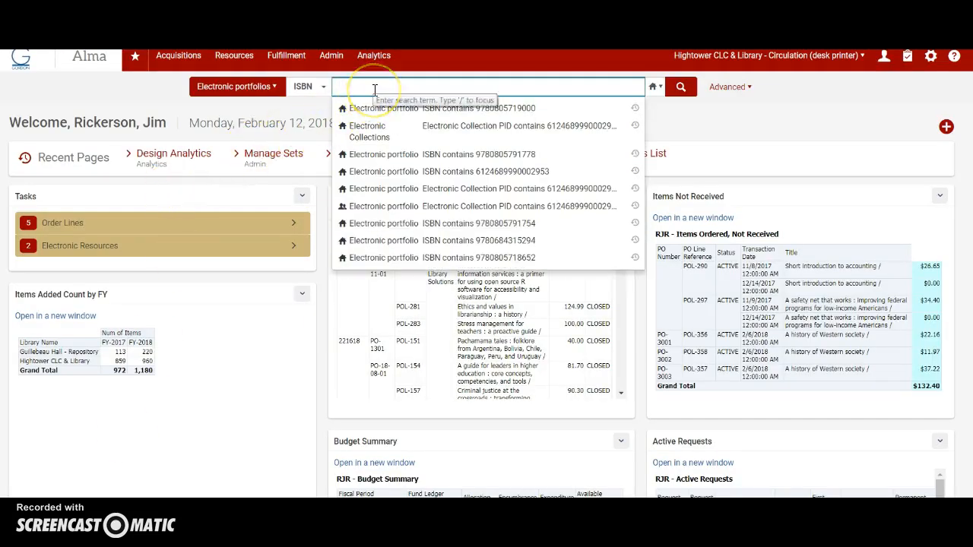
key(ctrl+v)
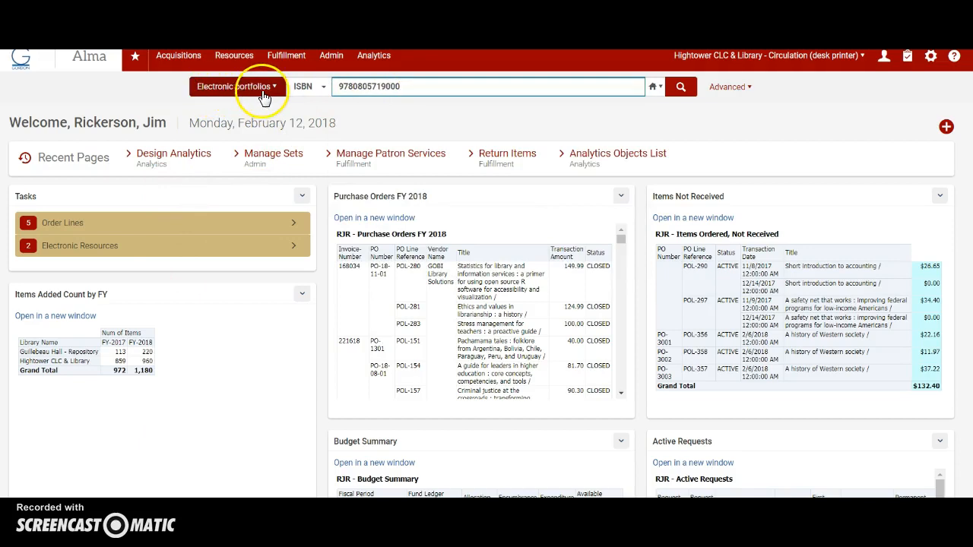
click(682, 88)
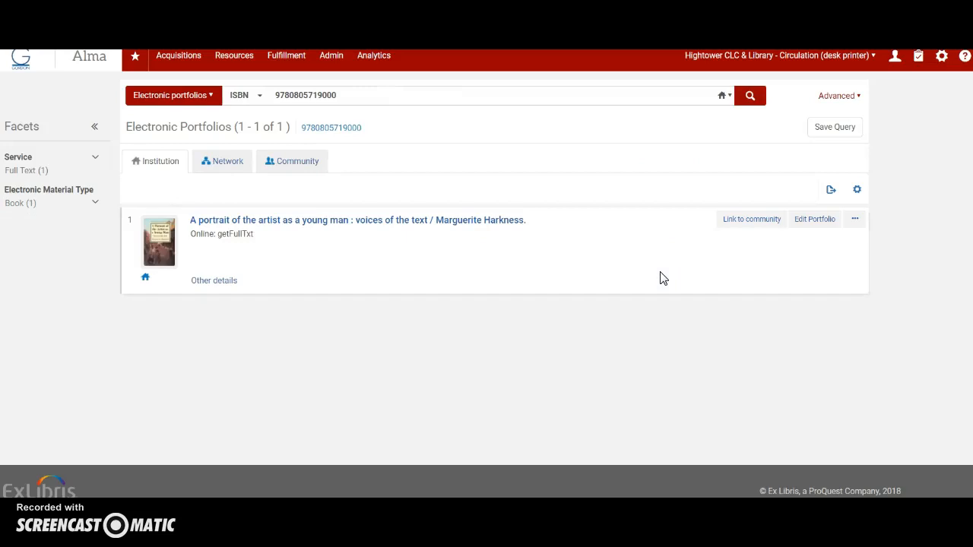
Link the found portfolio to its Gale Cengage Virtual Reference Library counterpart in the community zone, using the community's descriptive metadata.
click(747, 222)
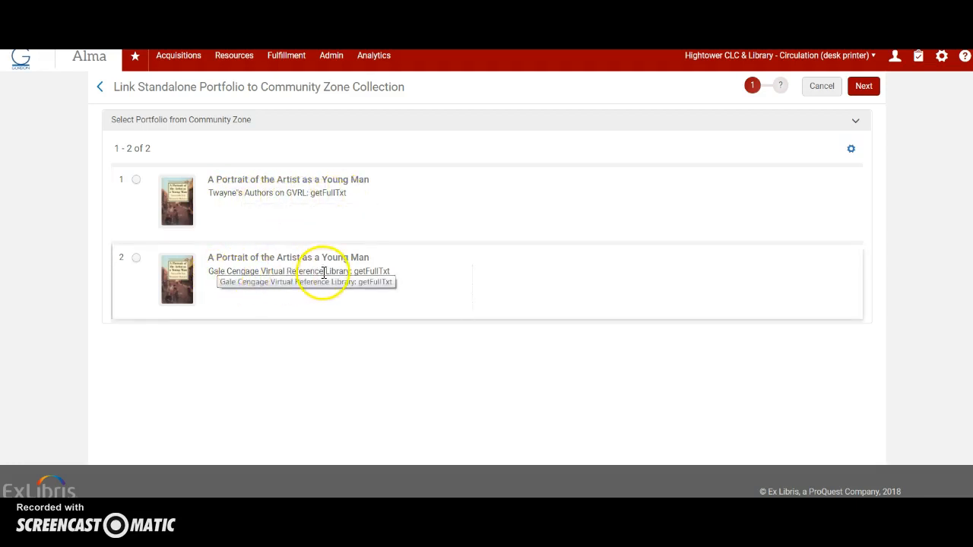
click(136, 258)
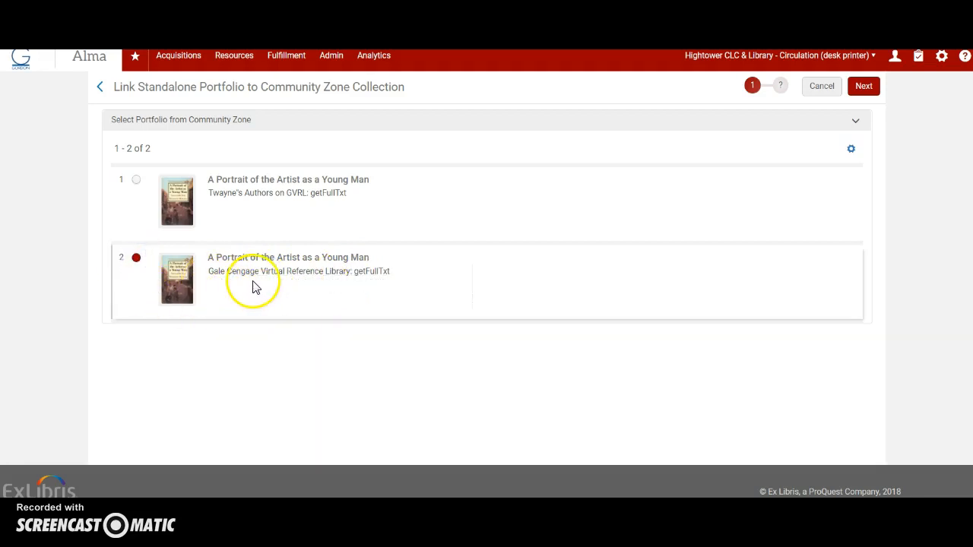
click(864, 87)
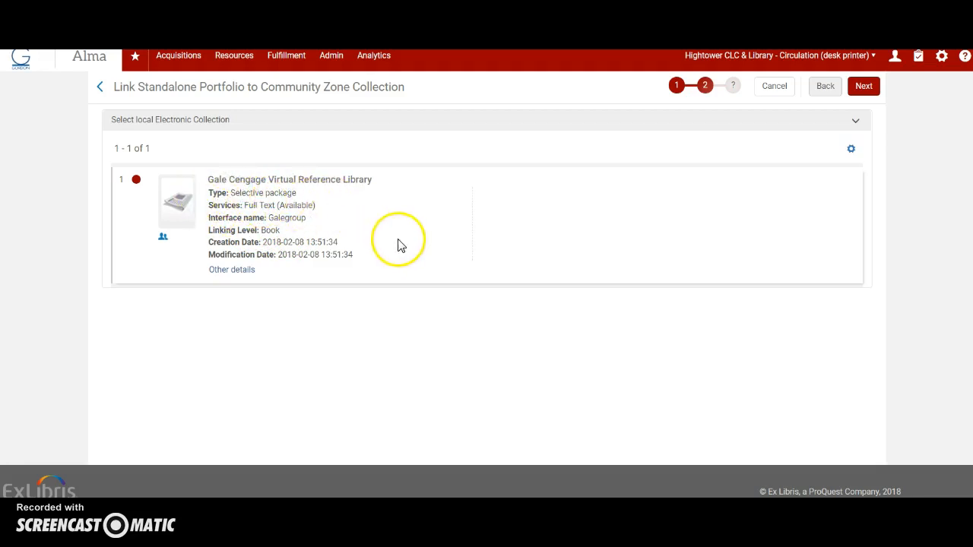
click(863, 86)
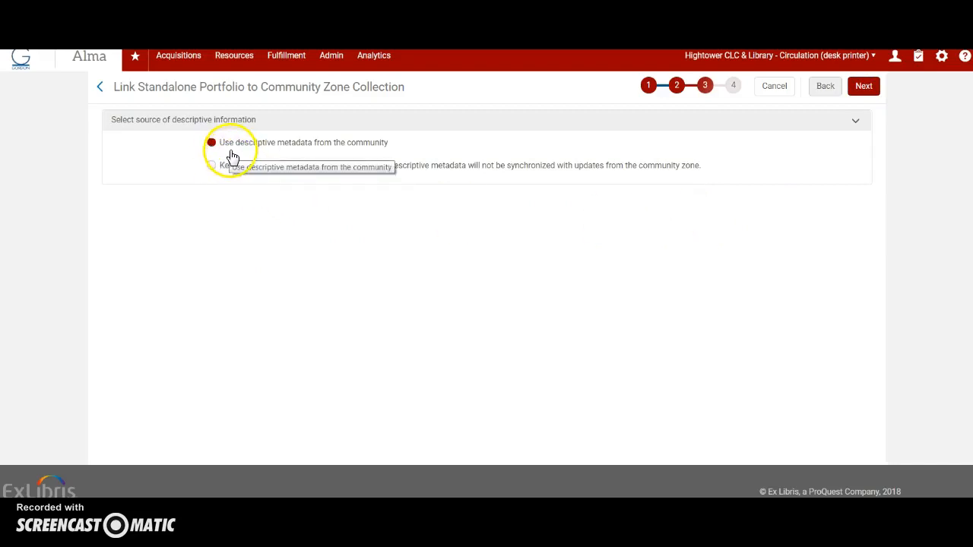
click(866, 87)
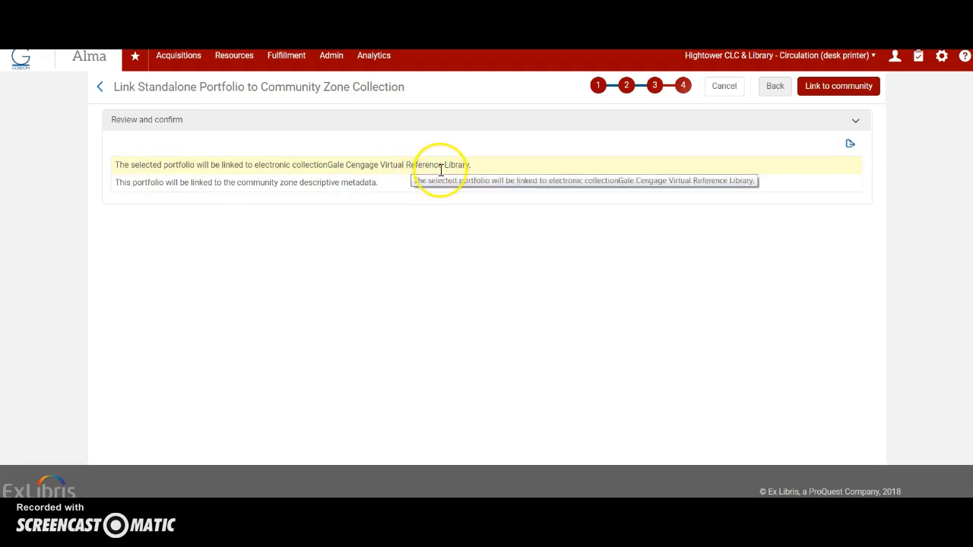
click(839, 87)
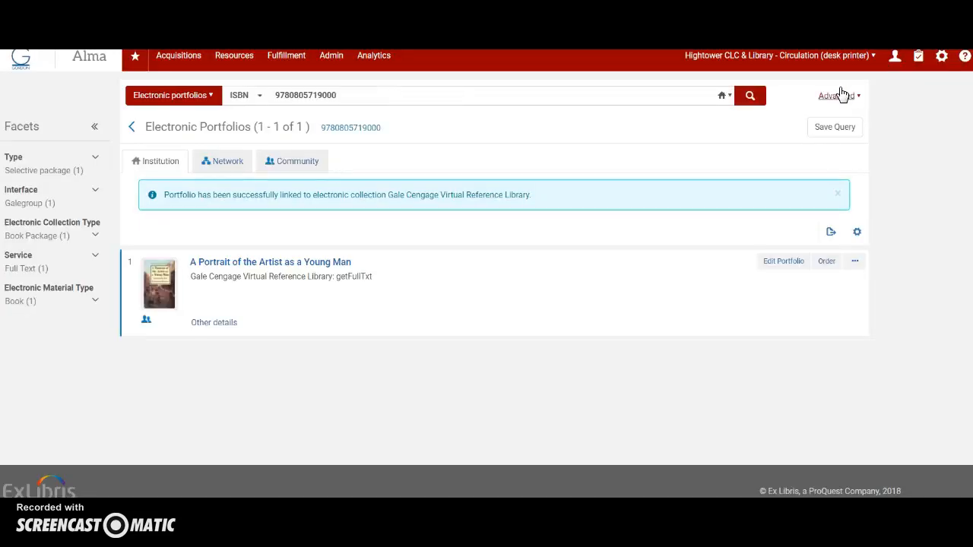
click(307, 262)
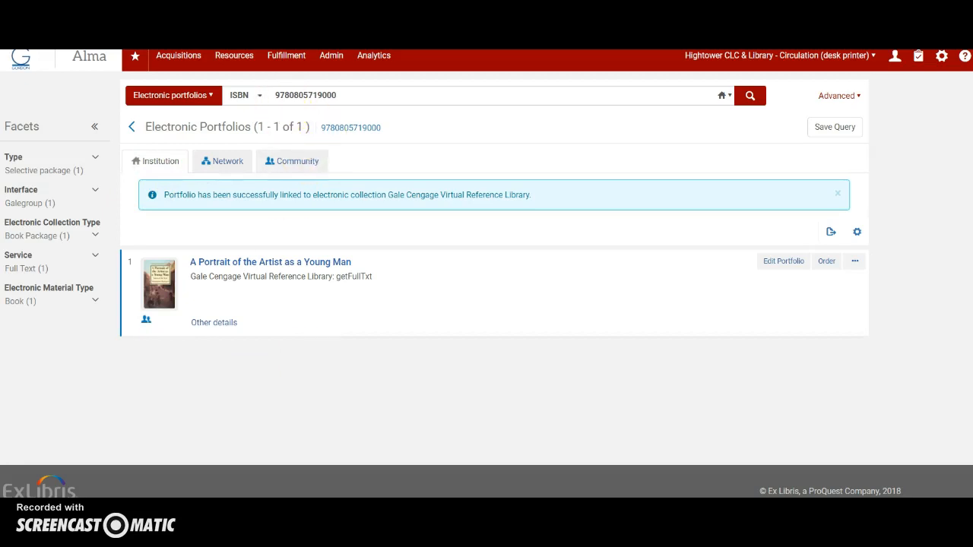
click(210, 96)
click(169, 202)
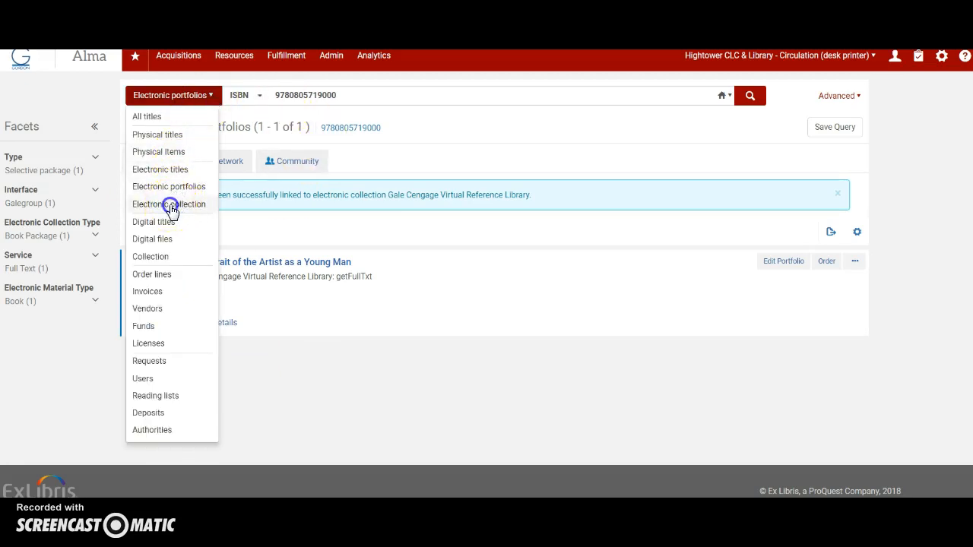
drag(405, 86, 326, 85)
key(ctrl+v)
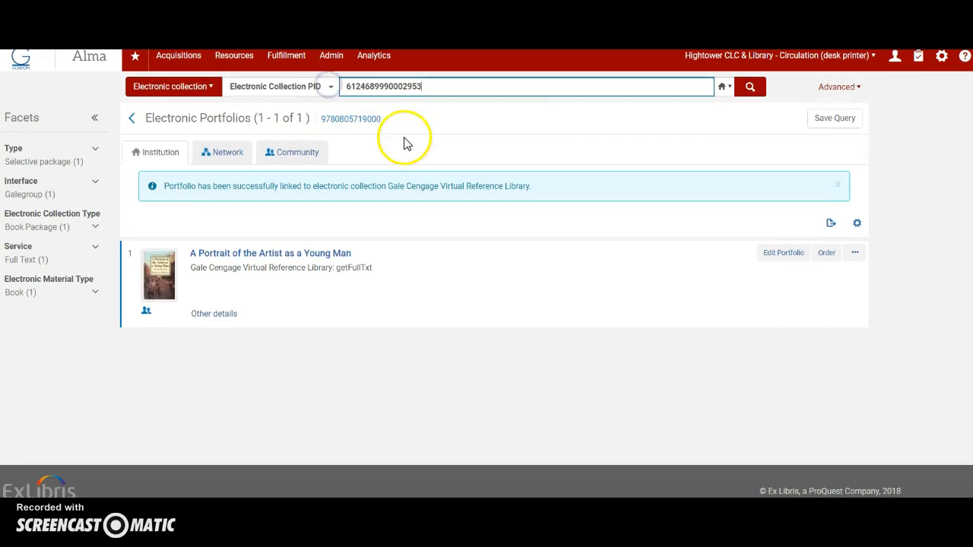
click(751, 96)
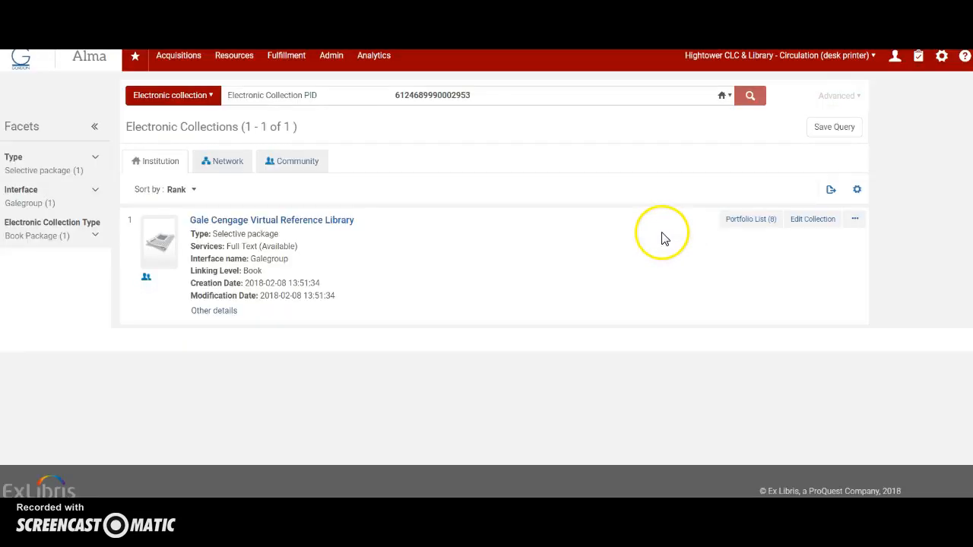
click(749, 222)
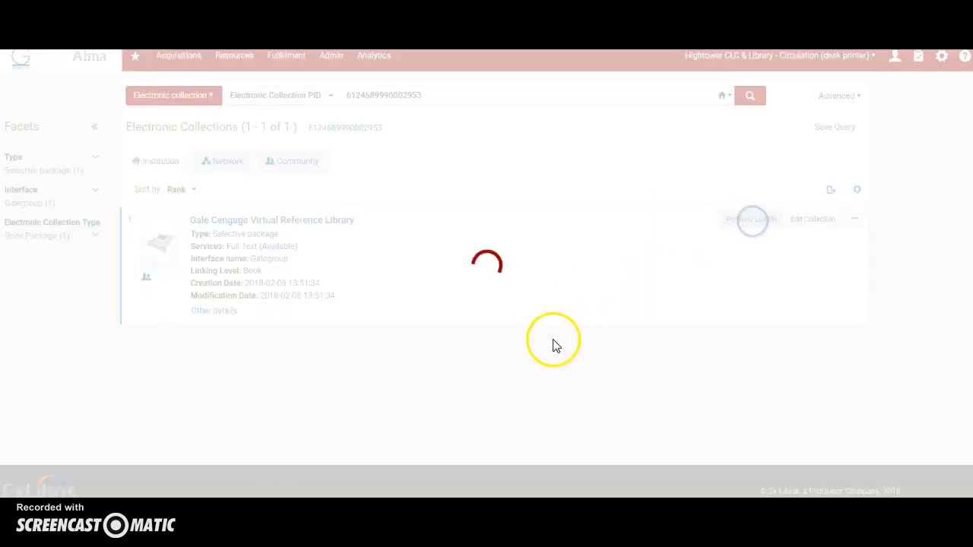
Find "A Portrait of the Artist as a Young Man" in the portfolio list, inspect its collection name, and close its record without changes.
scroll(325, 403, down, 2)
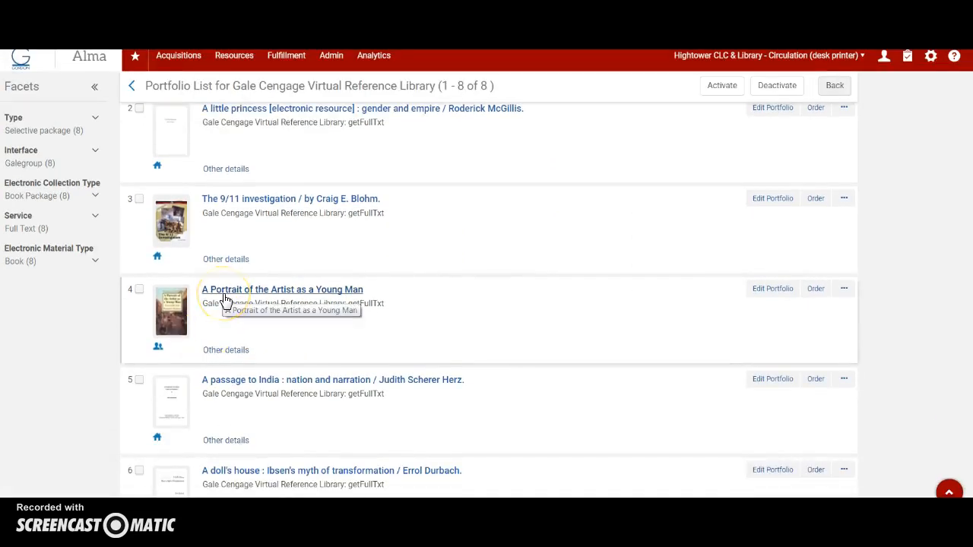
click(158, 351)
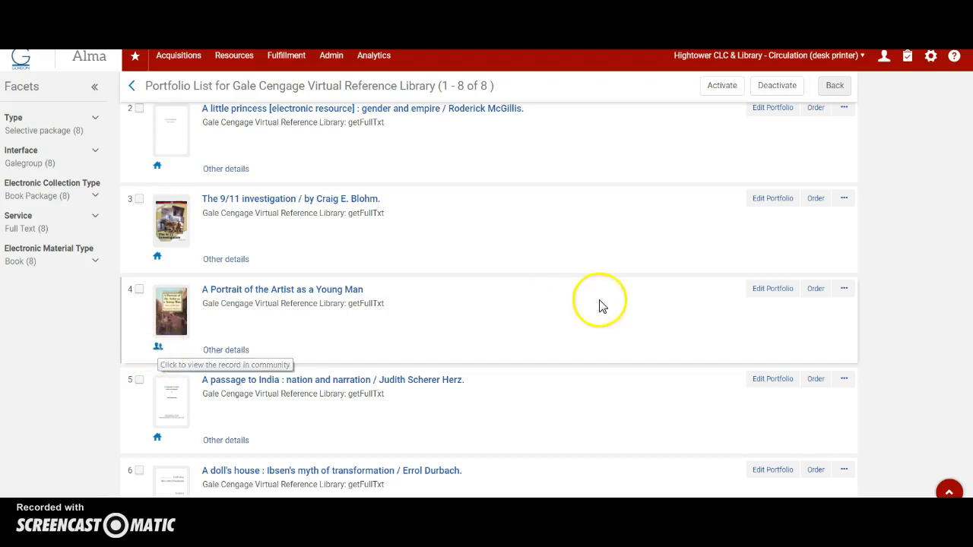
click(773, 291)
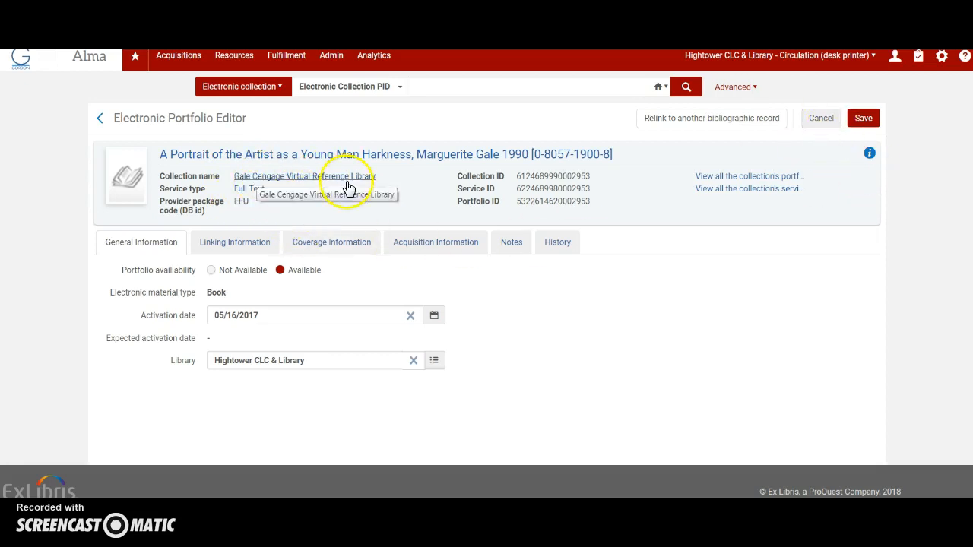
click(821, 119)
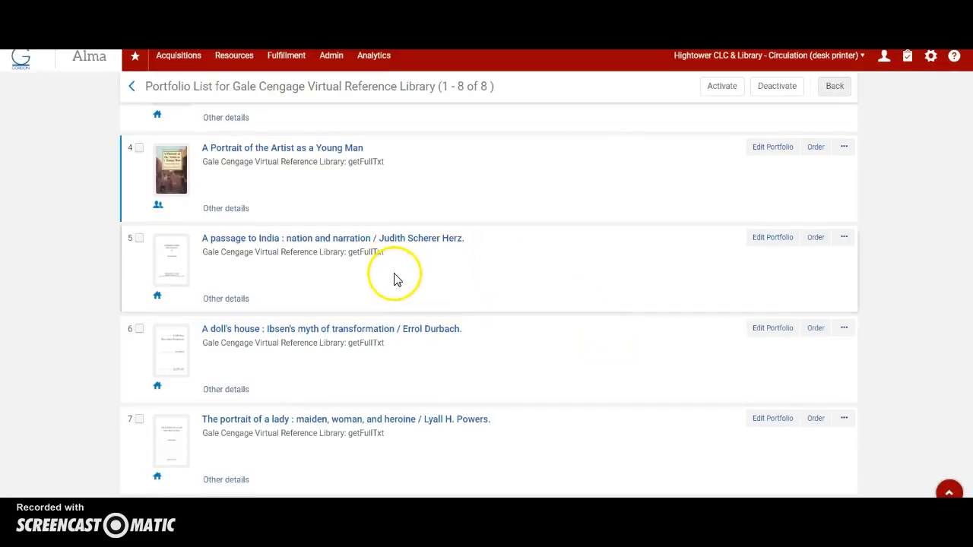
click(106, 468)
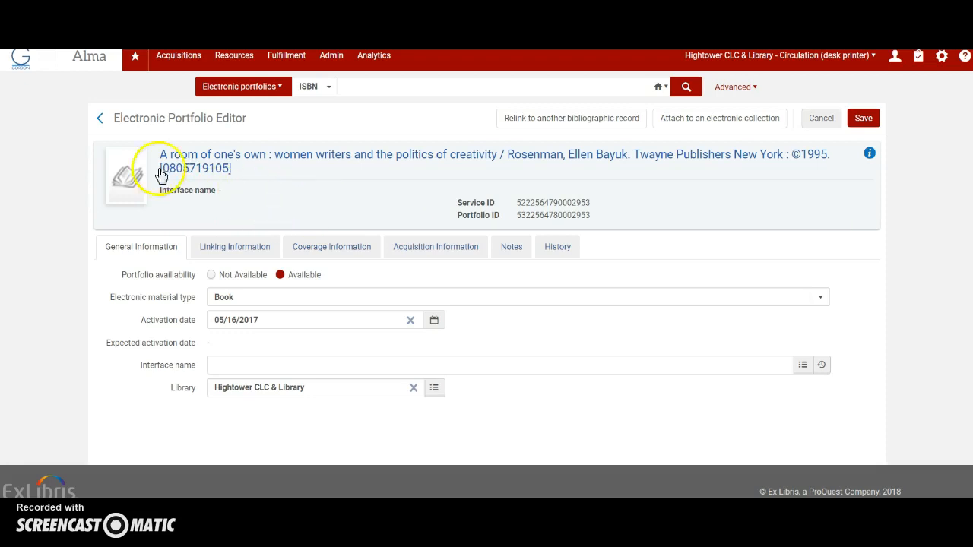
click(99, 117)
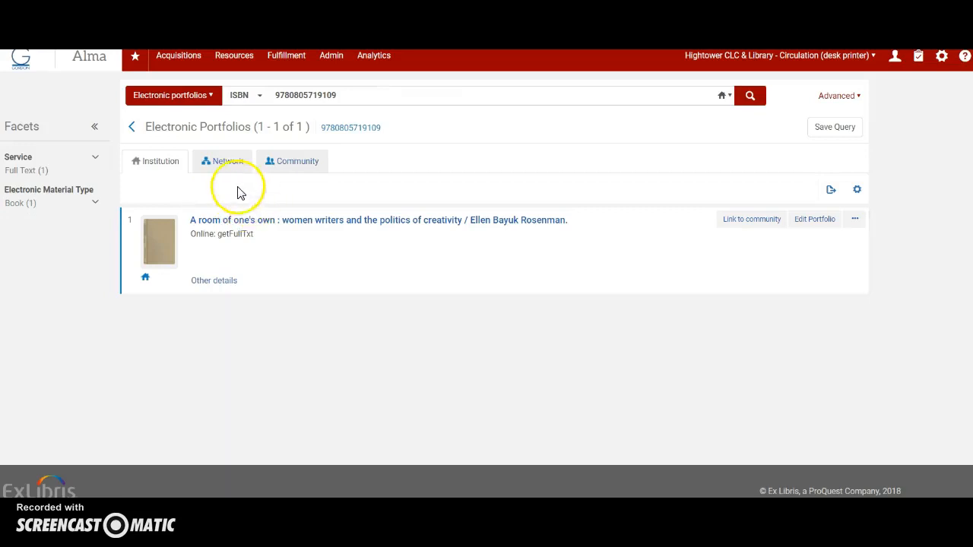
click(747, 225)
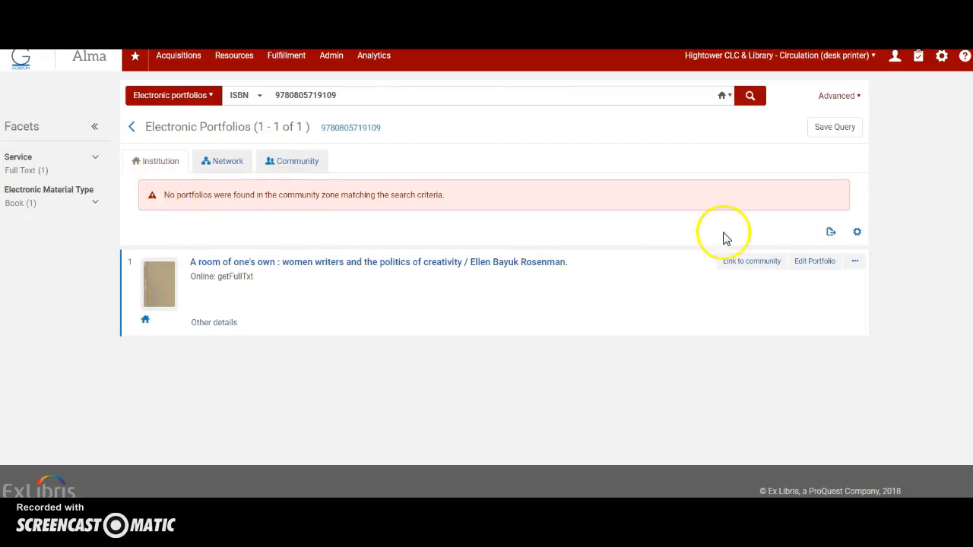
Open the "A room of one's own" portfolio for editing and bring up the collection search for attaching it to an electronic collection.
click(817, 265)
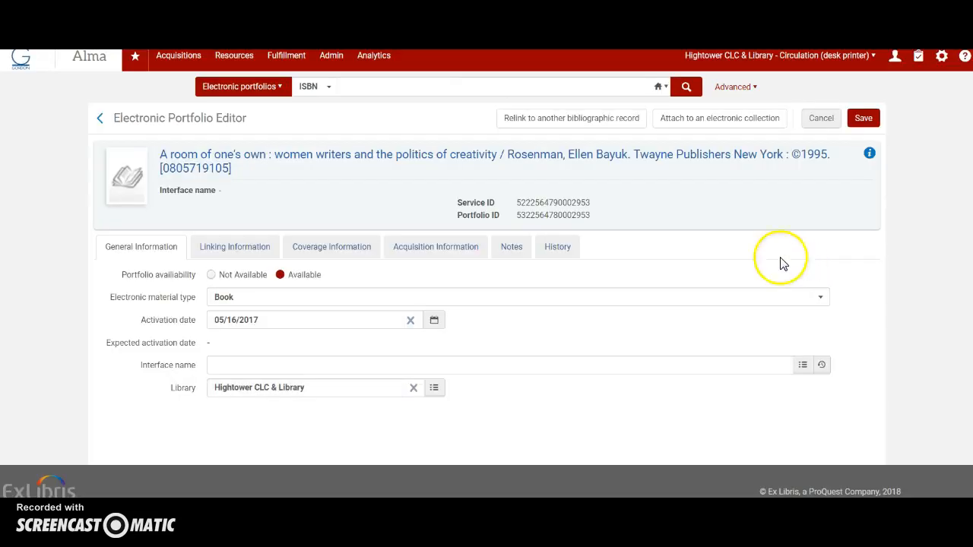
click(716, 120)
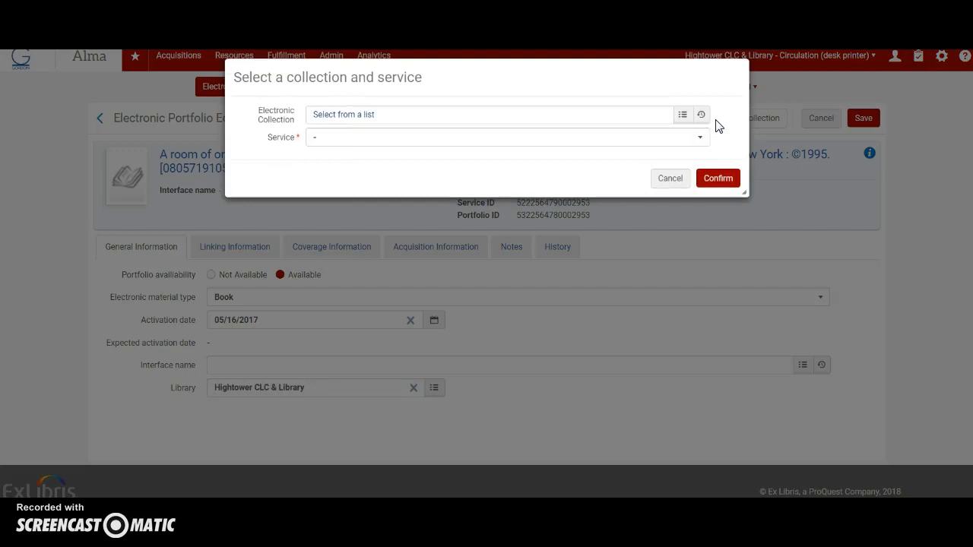
click(681, 114)
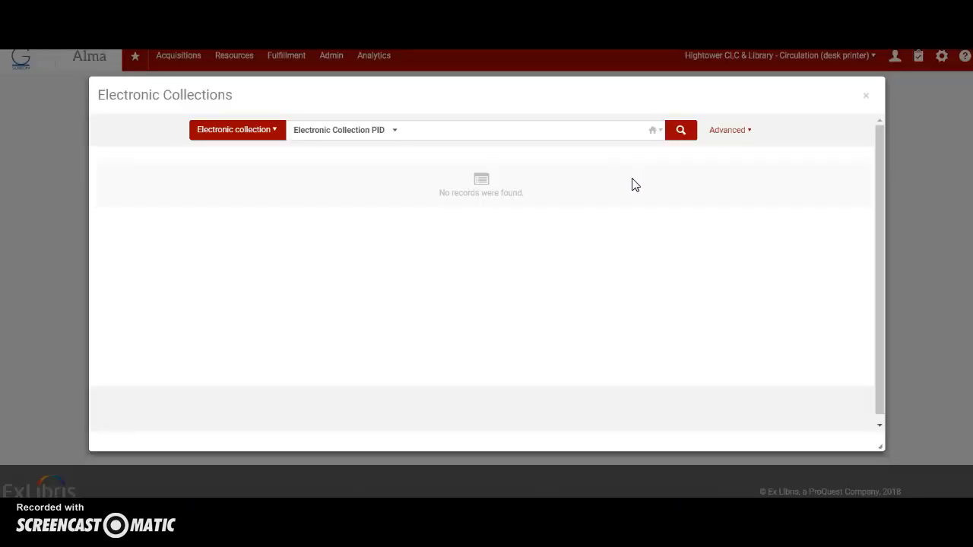
right_click(453, 130)
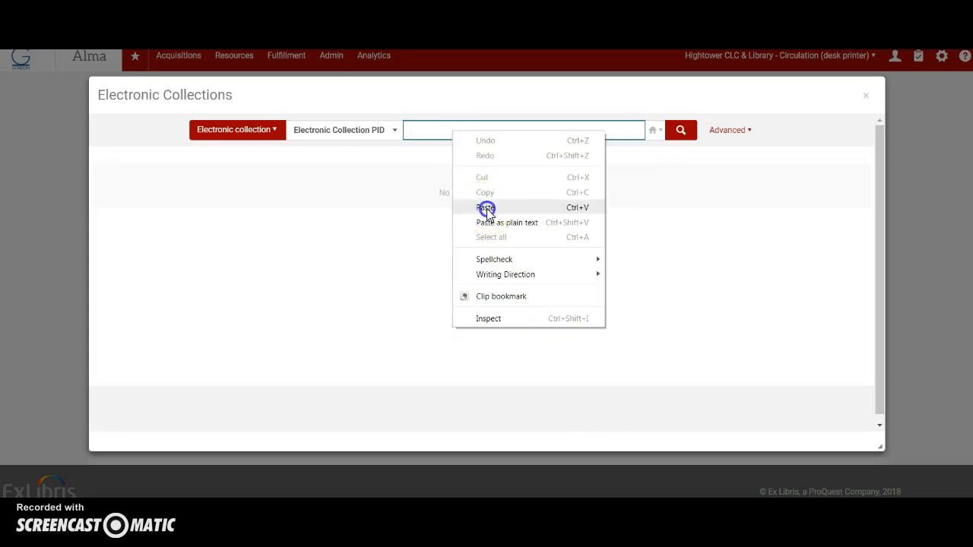
click(487, 209)
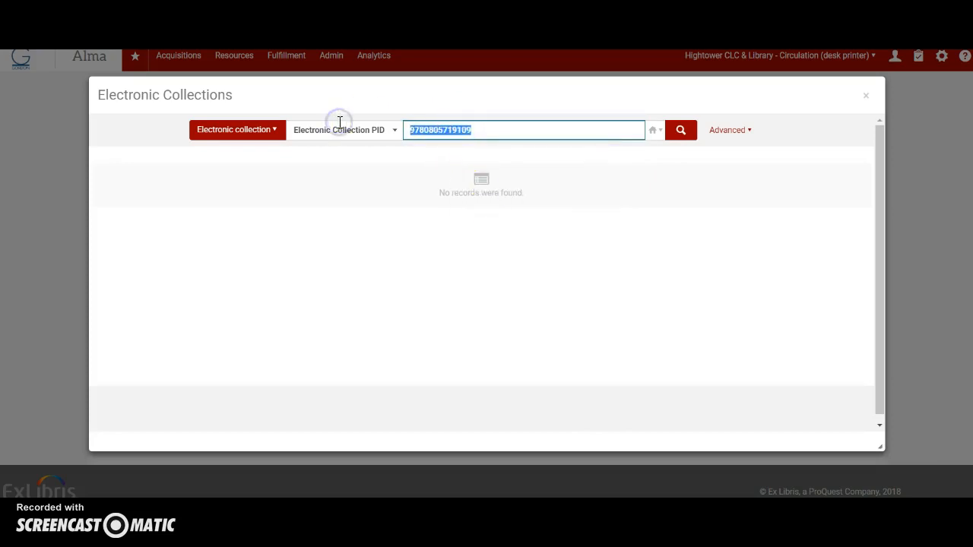
key(BackSpace)
click(531, 452)
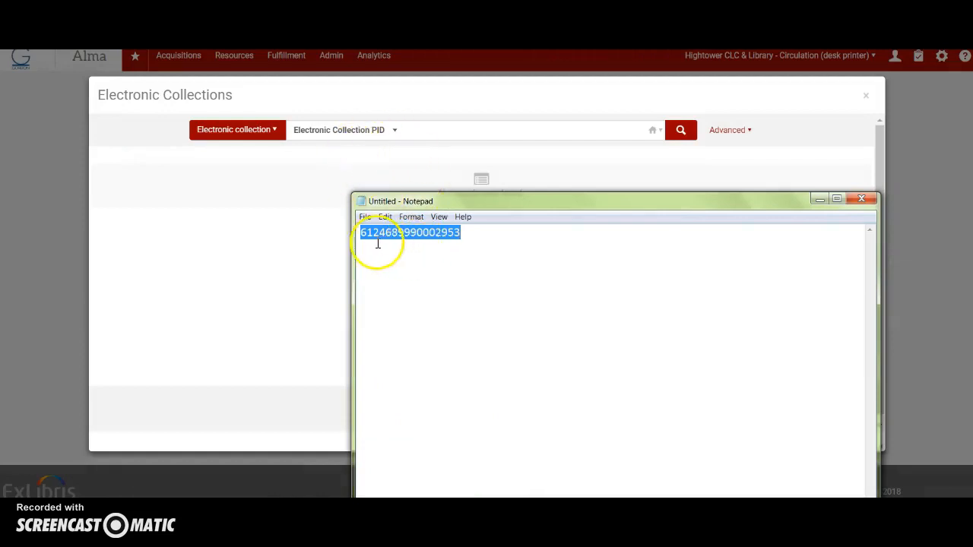
click(420, 130)
key(ctrl+v)
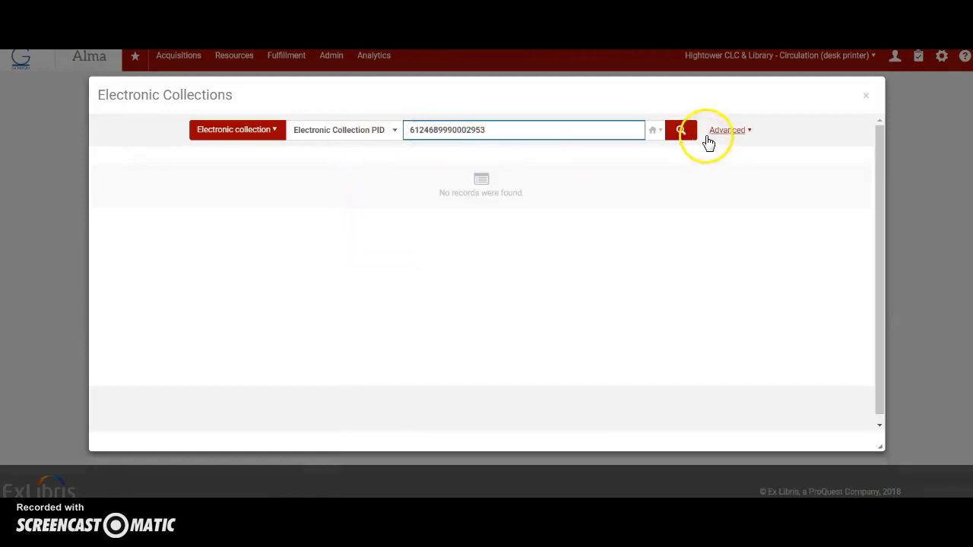
click(681, 132)
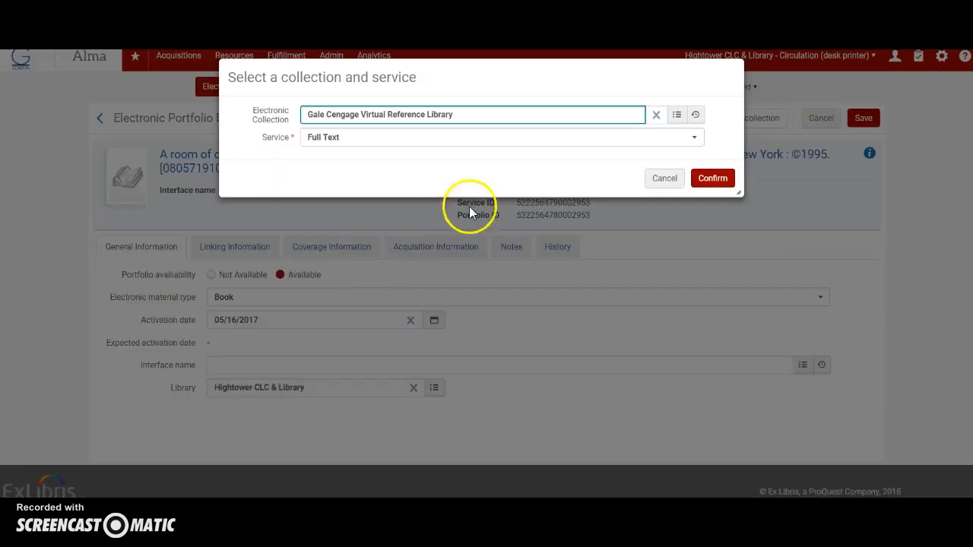
click(713, 177)
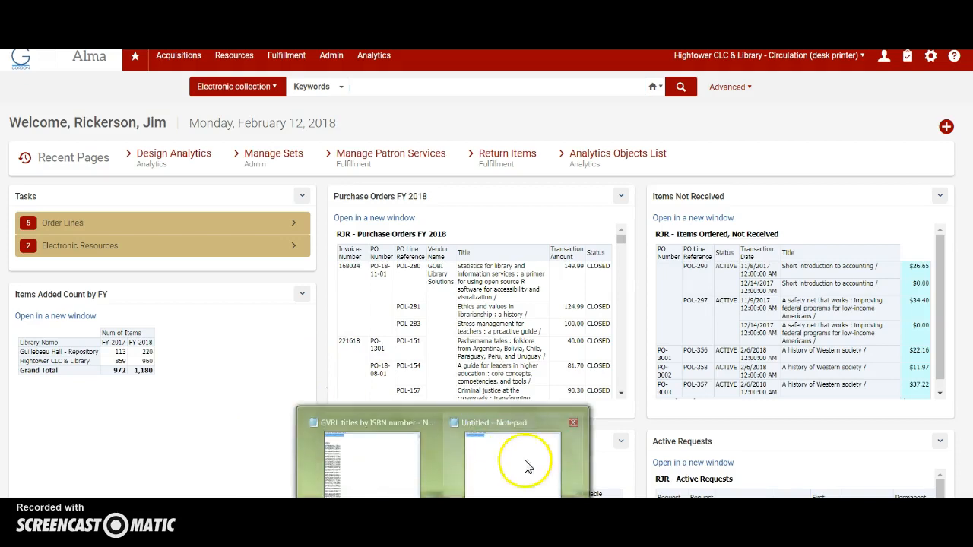
Review the collection PID kept in the untitled Notepad file and return to a fresh Alma home page.
click(521, 462)
drag(464, 202, 260, 173)
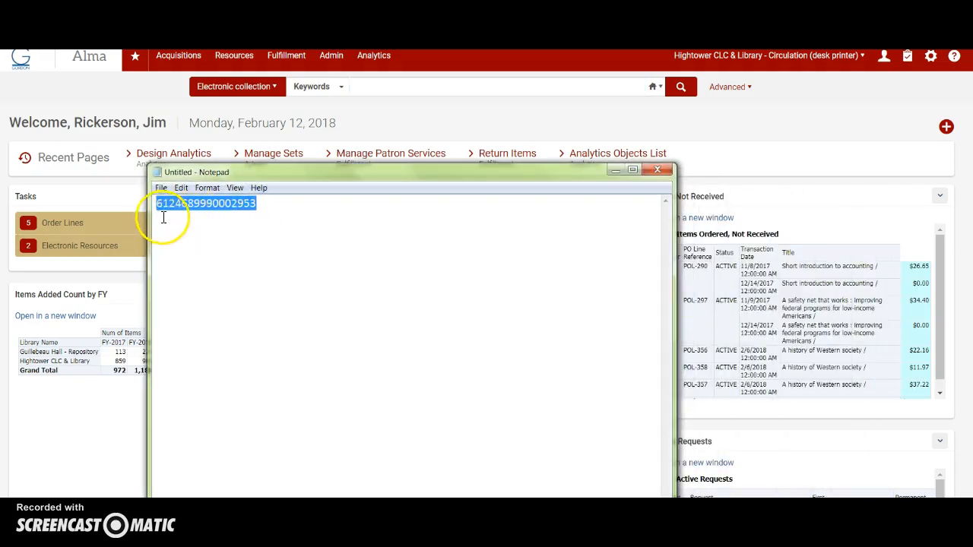
click(152, 98)
click(20, 63)
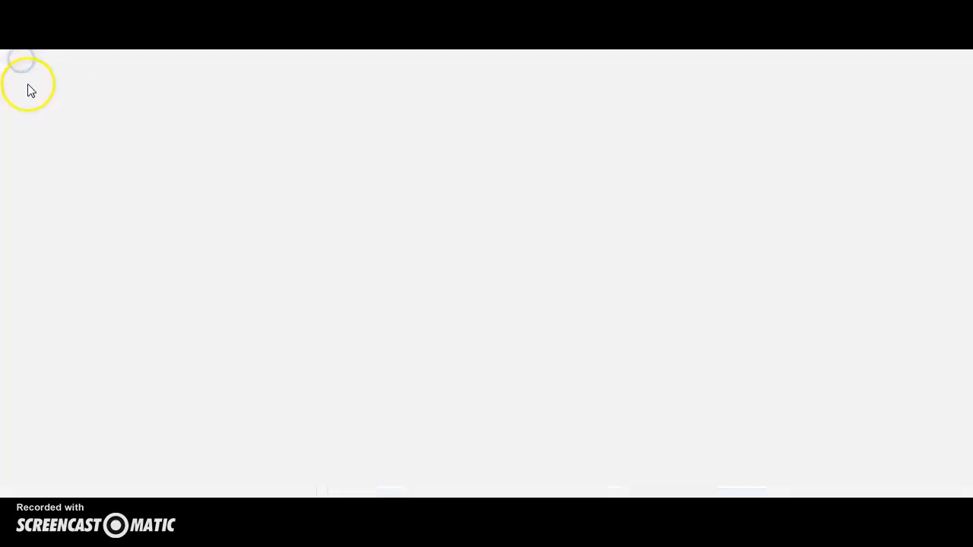
Search electronic collections for the keywords "Gale cengage Virtual reference" and open the found collection's record to view its collection ID.
click(286, 57)
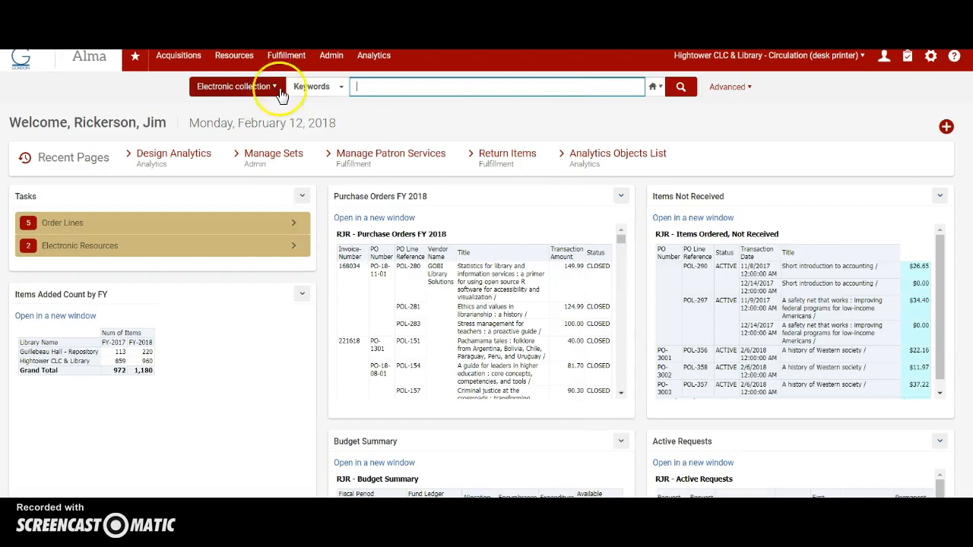
click(435, 86)
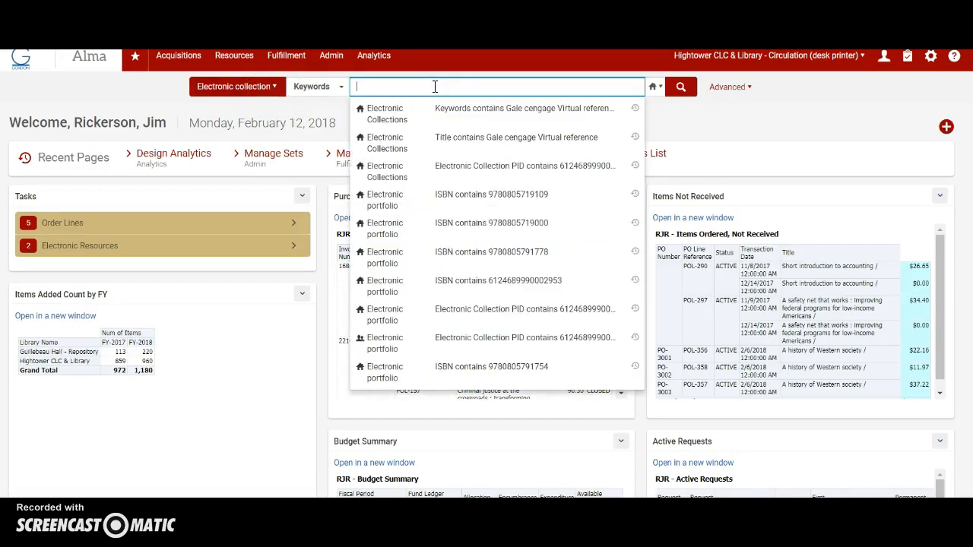
click(469, 113)
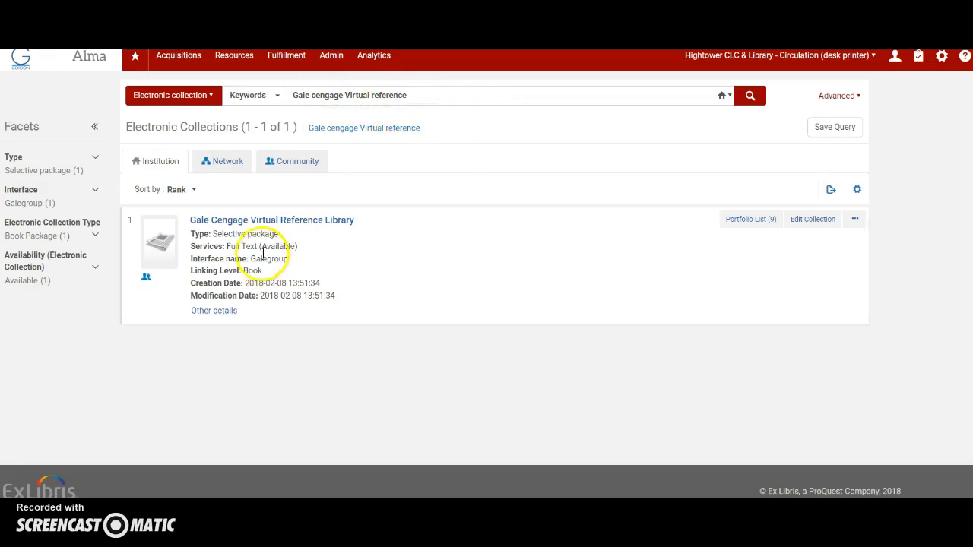
click(824, 221)
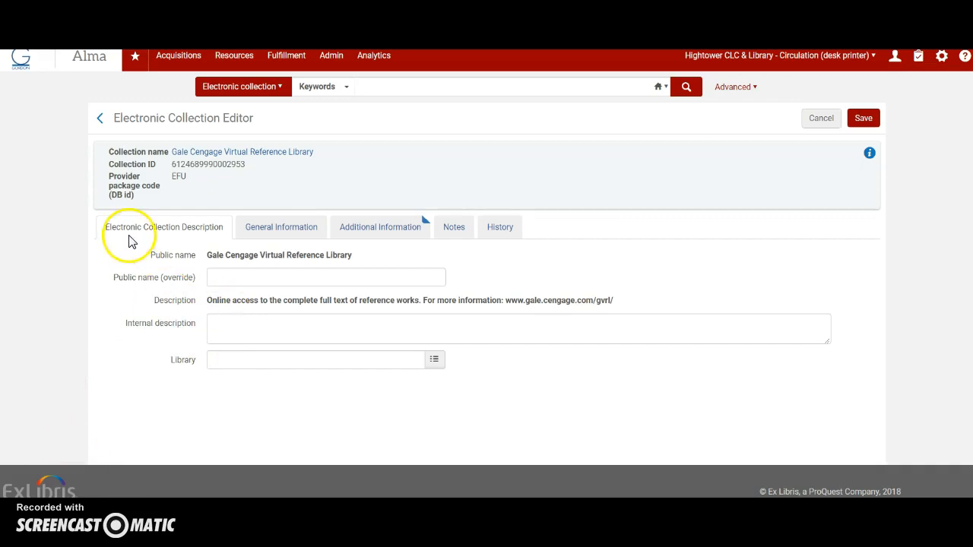
Switch to the Excel e-book list, select the ISBN column, and open the text file "GVRL titles by ISBN number" from the Cleanup folder.
key(alt+Tab)
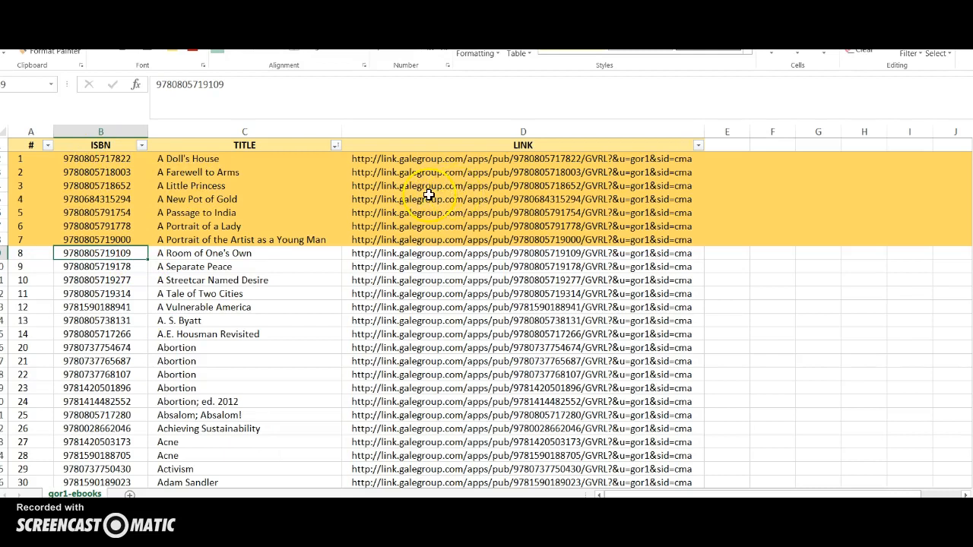
click(118, 132)
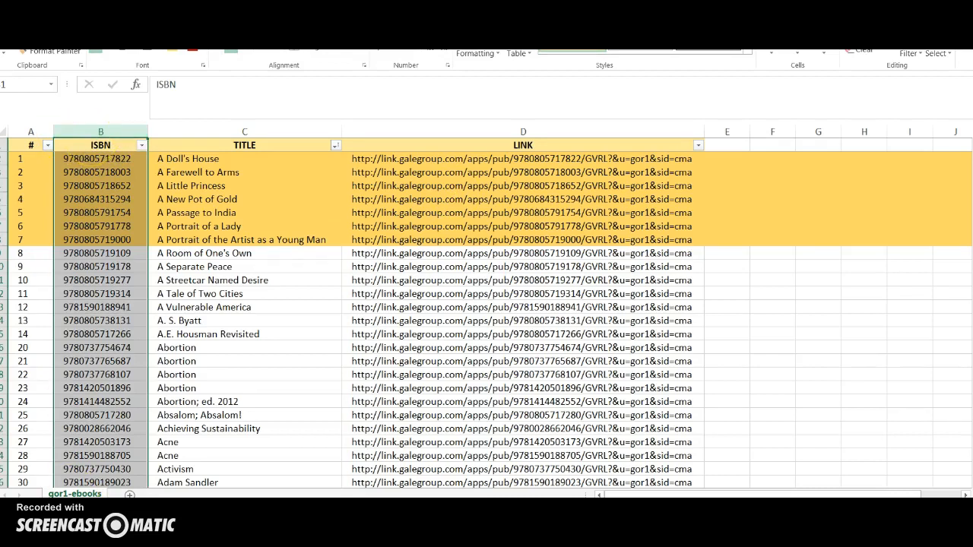
key(super+e)
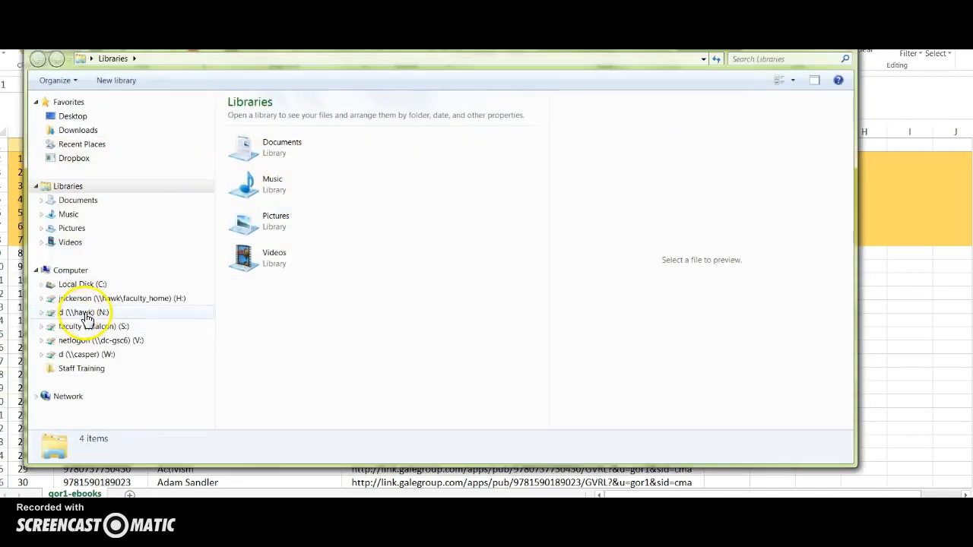
click(85, 312)
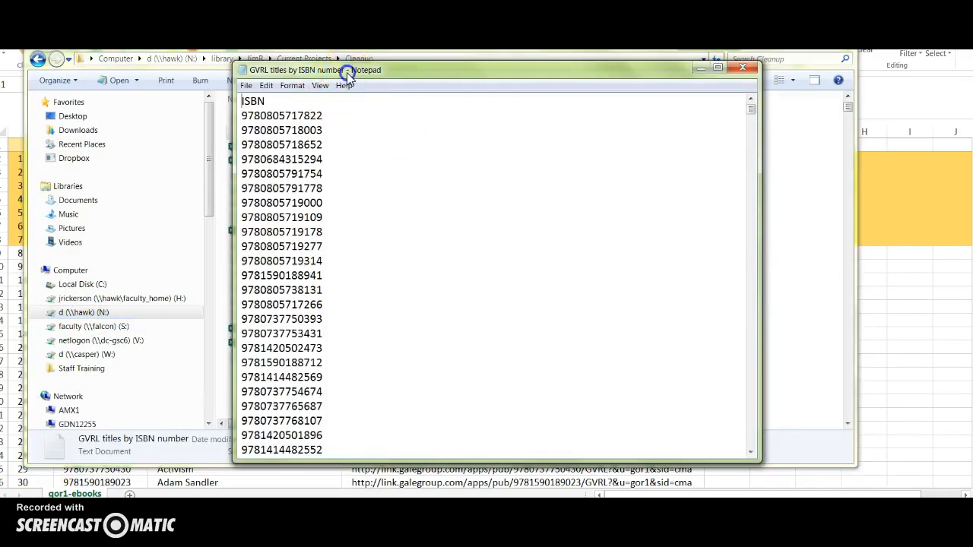
Examine the text file's "ISBN" header and the ISBN list beneath it.
drag(347, 72, 250, 72)
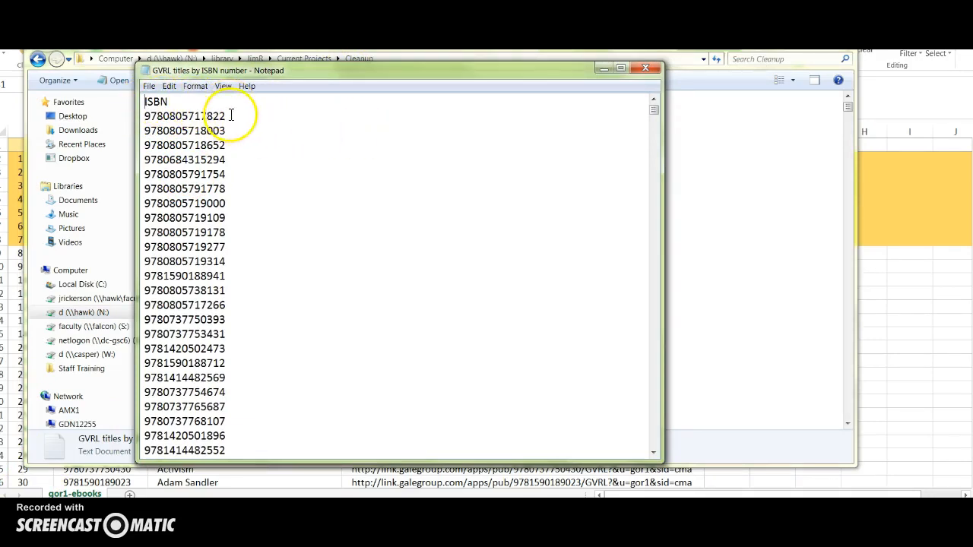
double_click(172, 102)
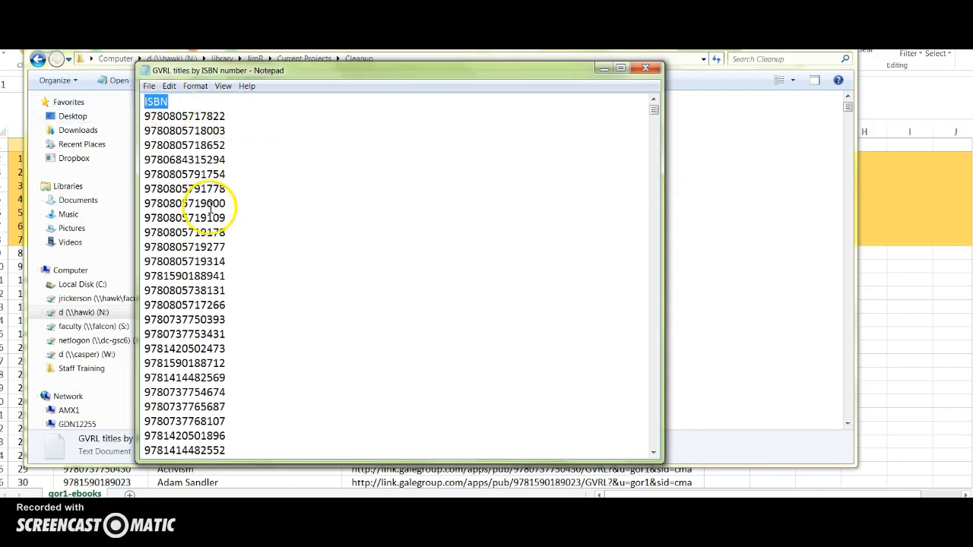
drag(653, 109, 650, 400)
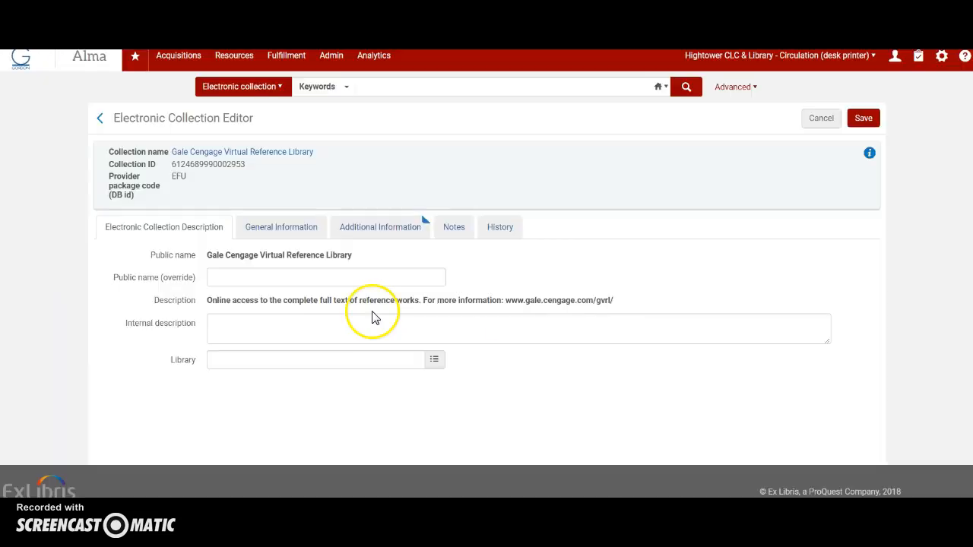
Add a new itemized set from the set management page and name it "GVRL title list".
click(331, 59)
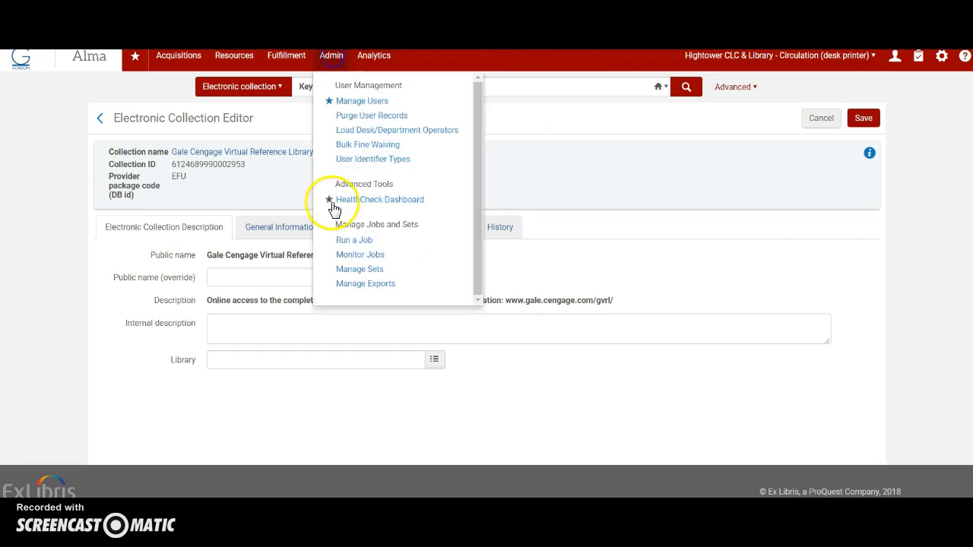
click(361, 270)
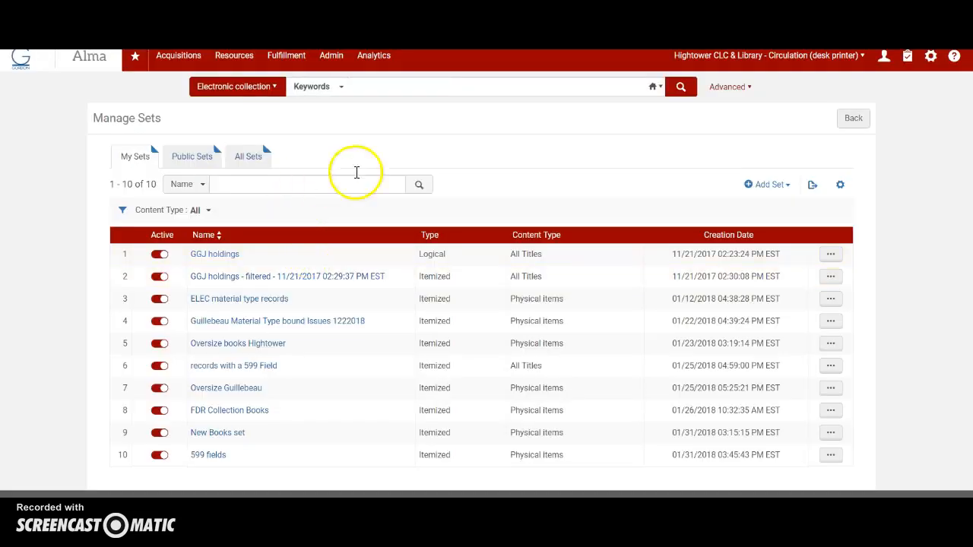
click(769, 187)
click(760, 226)
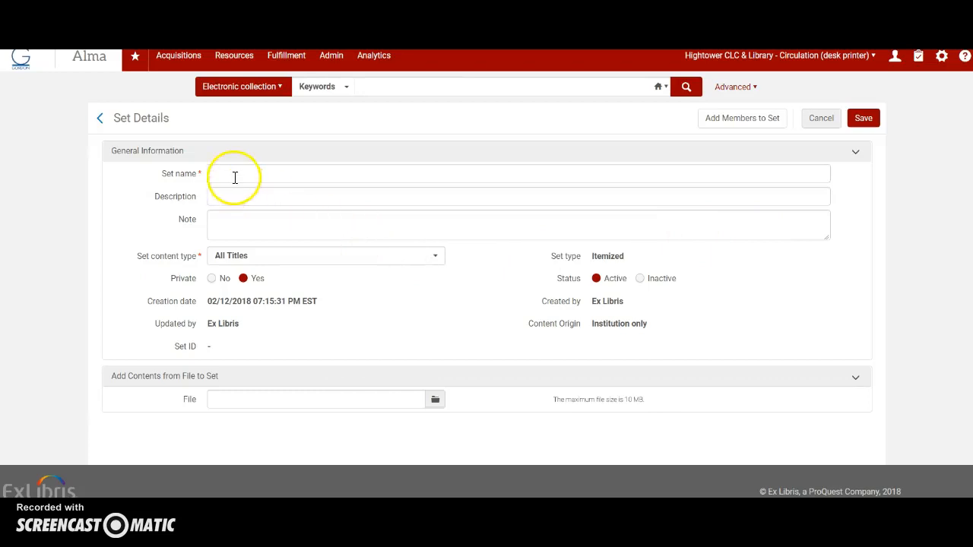
click(235, 175)
text(GVRL title list)
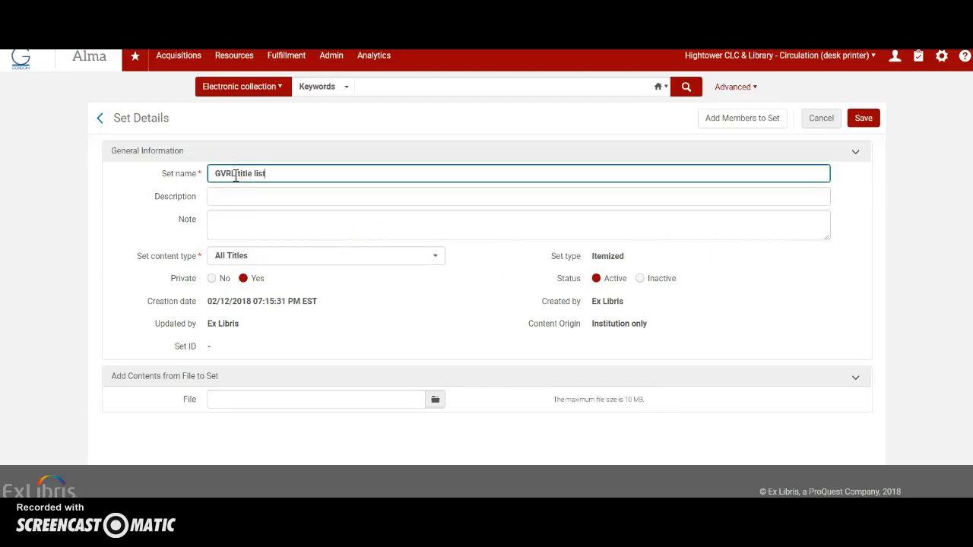
Try to save the set with content type Electronic portfolios and the contents file "GVRL titles by ISBN number".
click(435, 257)
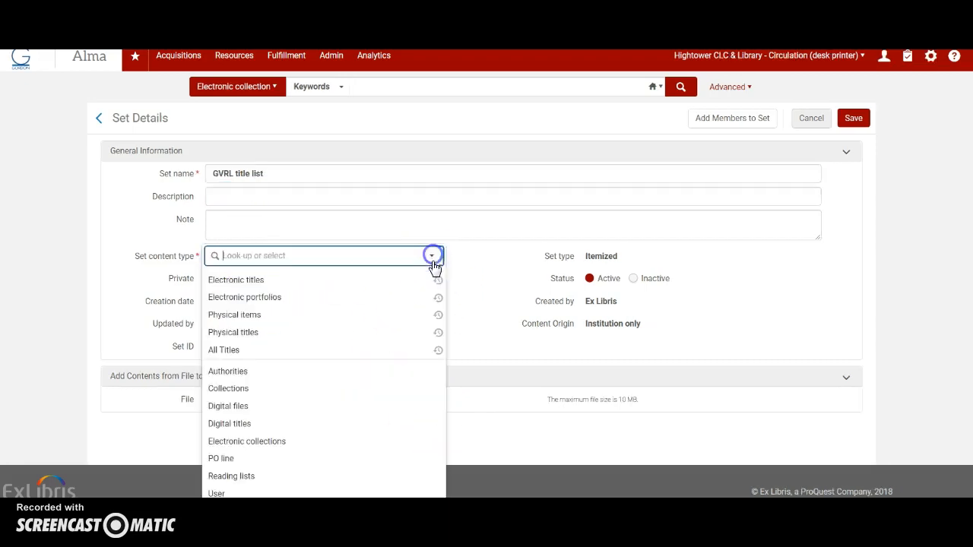
click(243, 304)
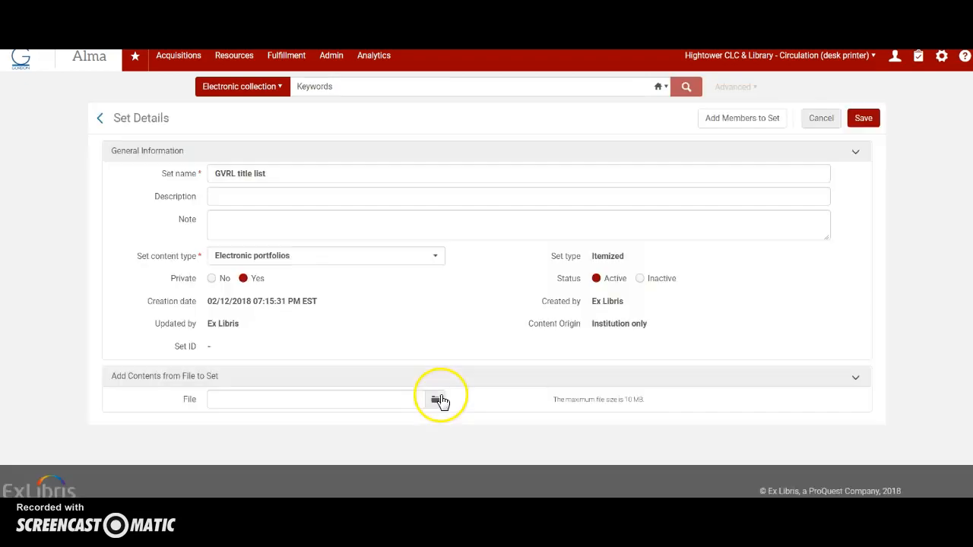
click(438, 400)
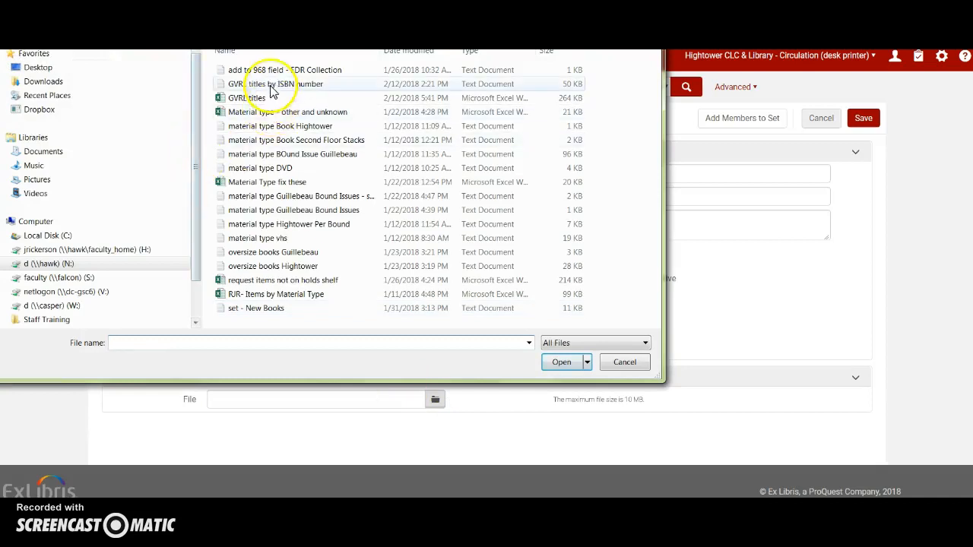
click(244, 83)
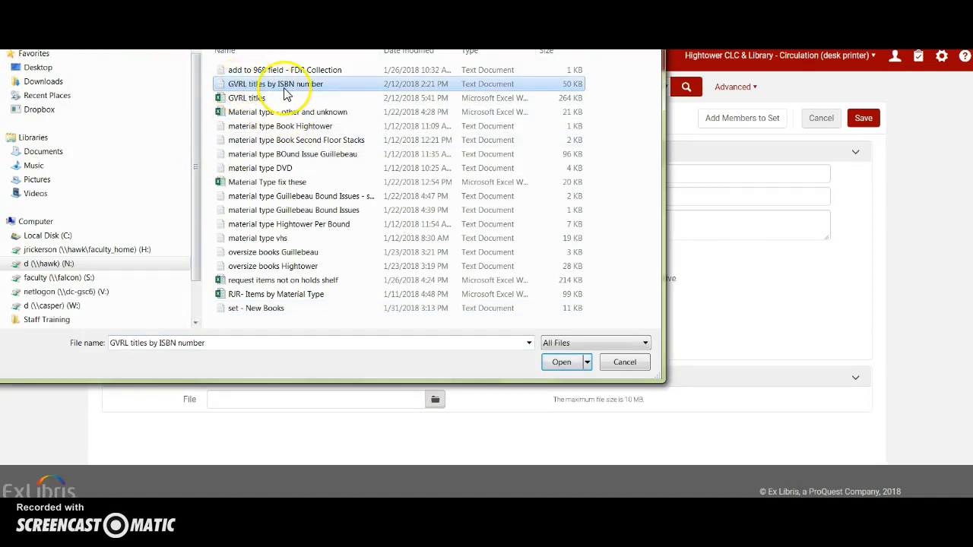
click(560, 361)
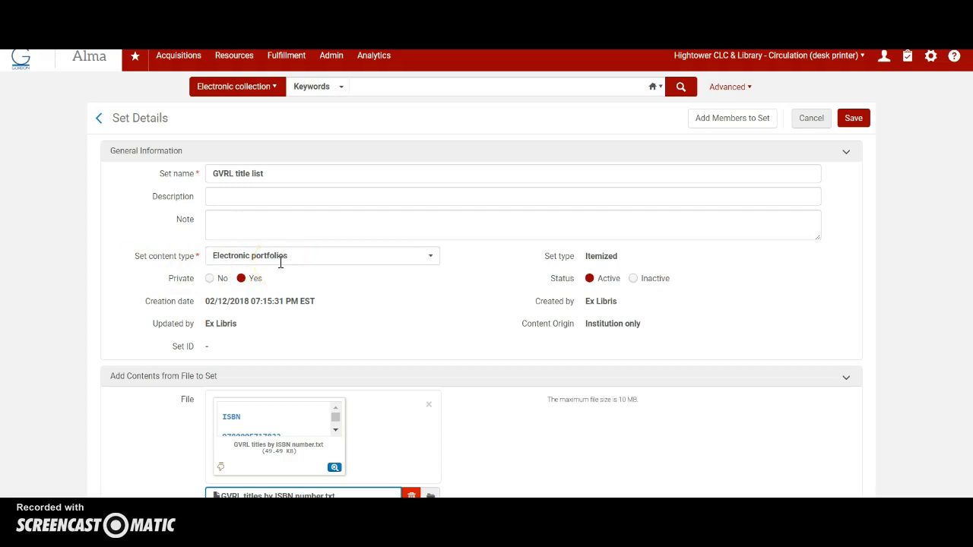
click(851, 119)
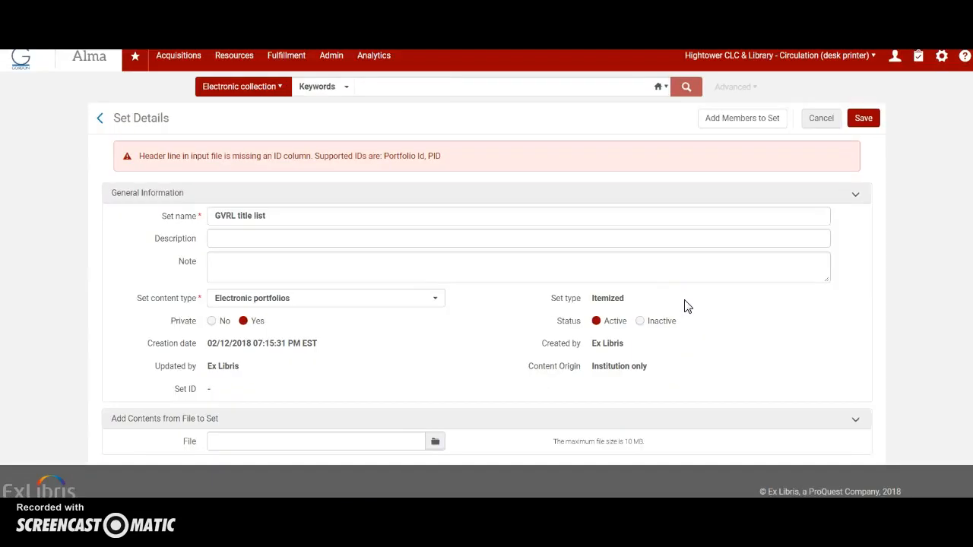
Set the content type to Electronic titles, attach the file "GVRL titles by ISBN number" again, and save the set.
click(436, 302)
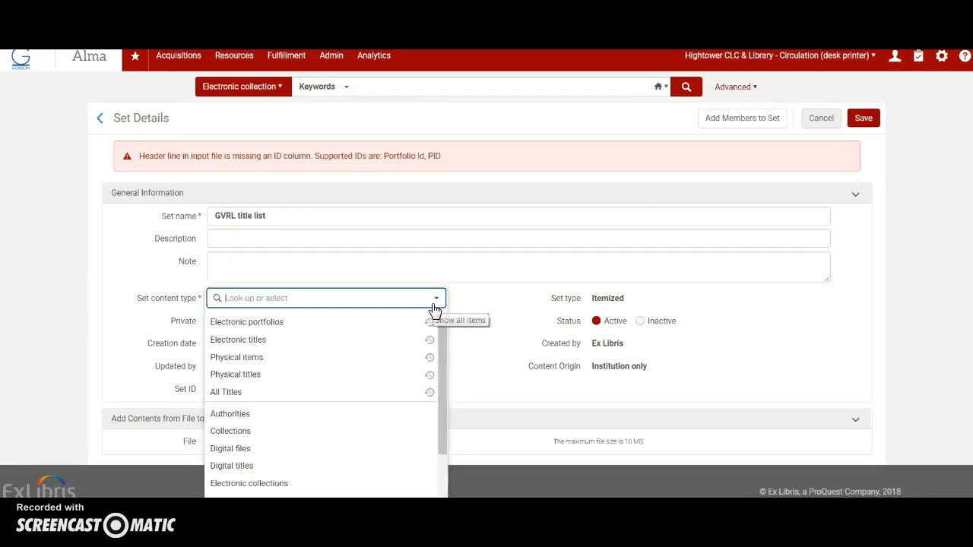
click(227, 339)
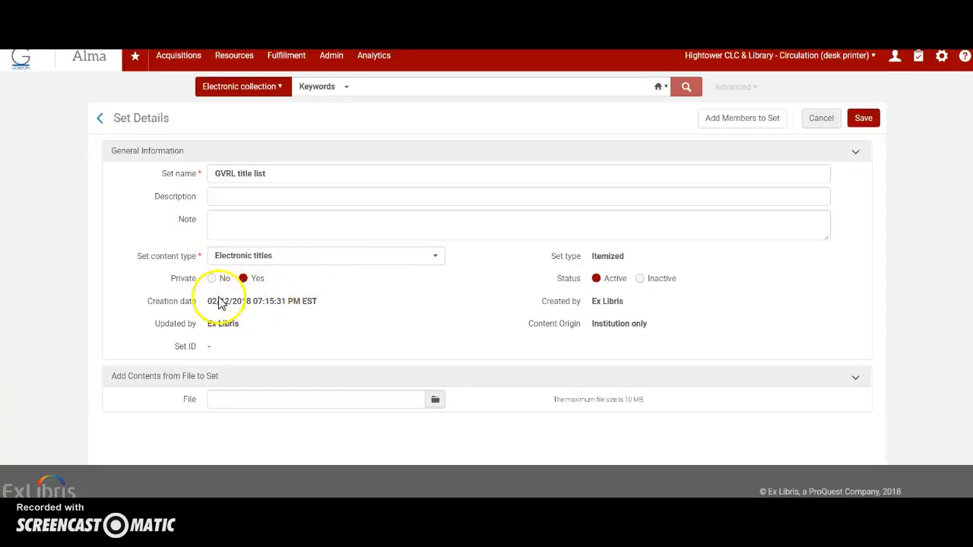
click(433, 399)
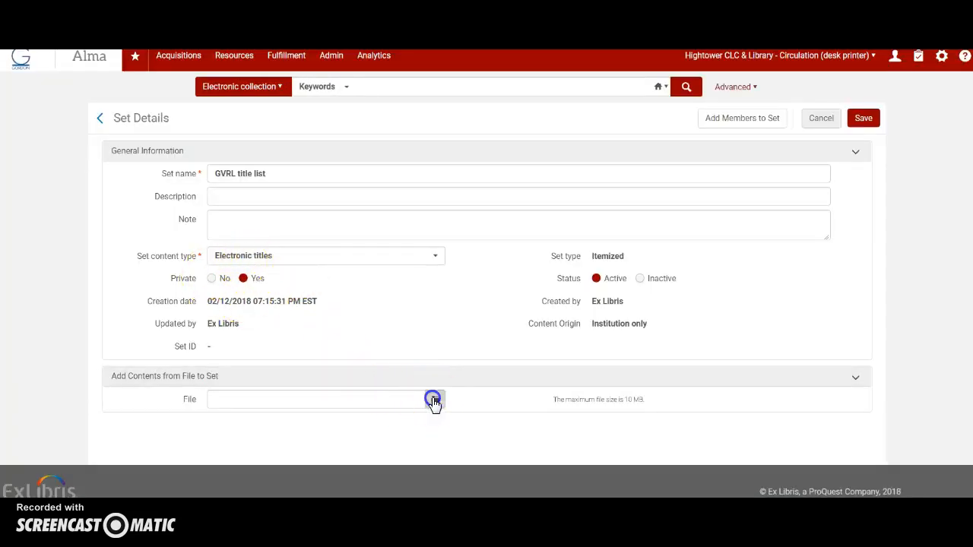
click(259, 84)
click(566, 361)
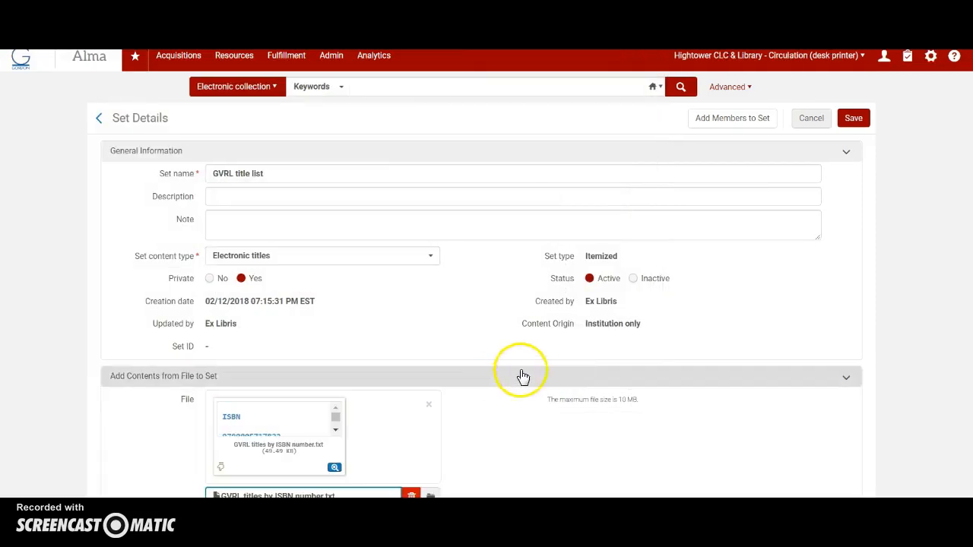
click(851, 119)
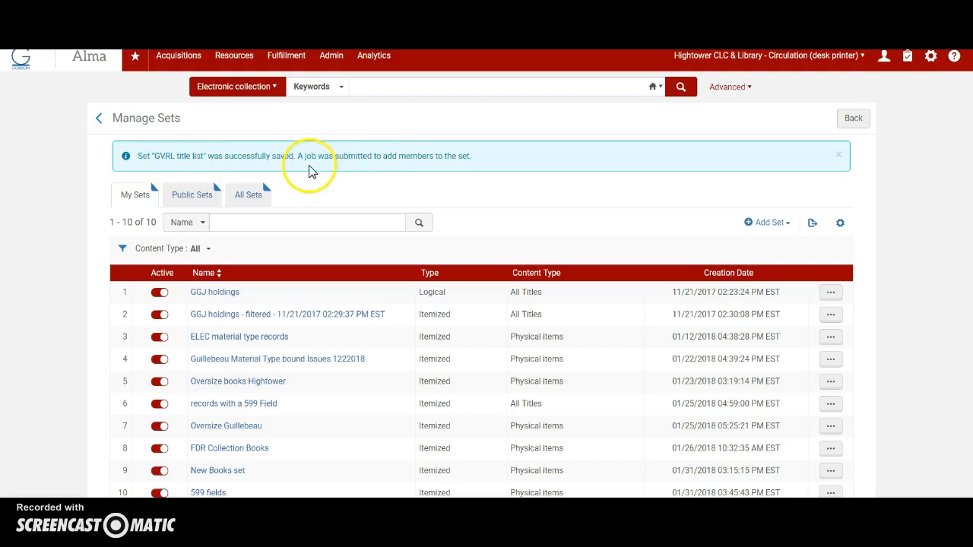
Monitor the running Add Members to Set job and open its report from the job history.
click(331, 54)
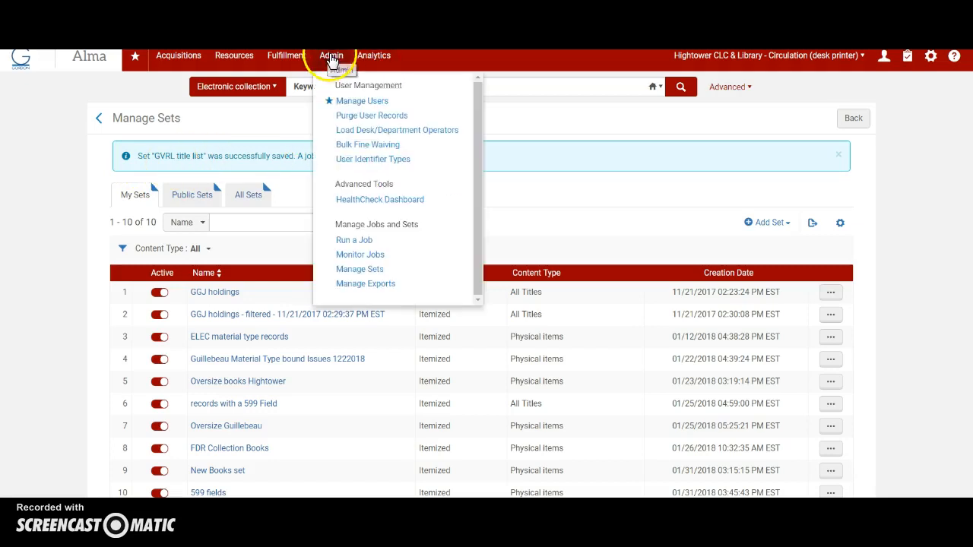
click(371, 255)
click(785, 187)
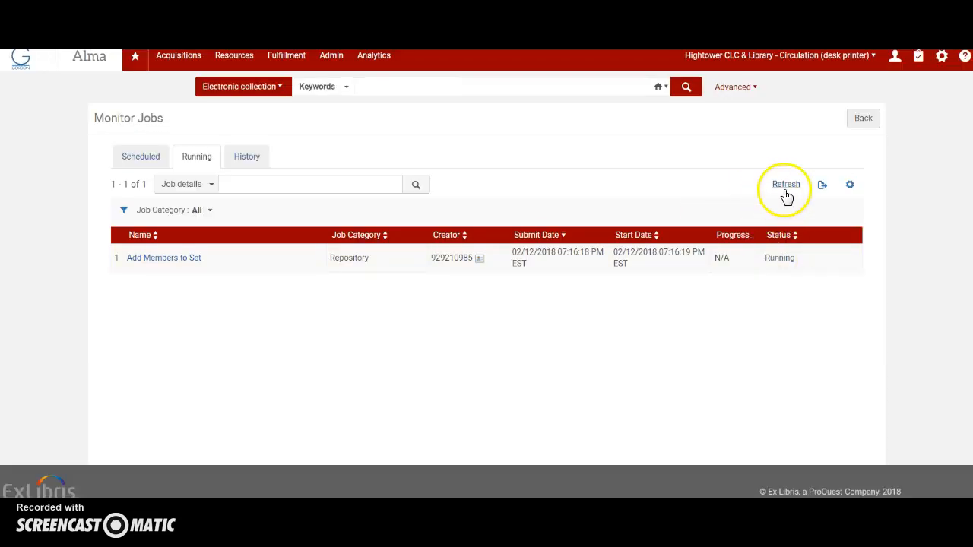
click(786, 185)
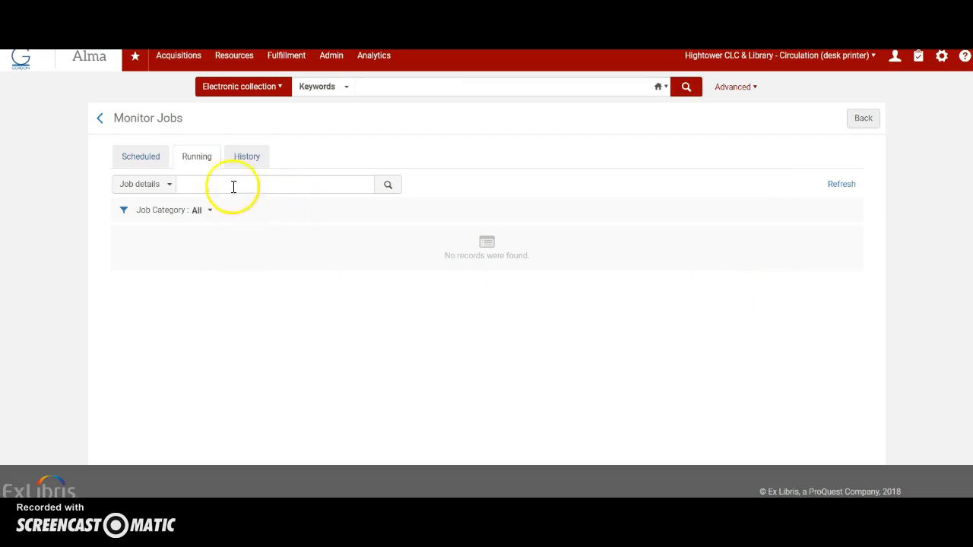
click(246, 158)
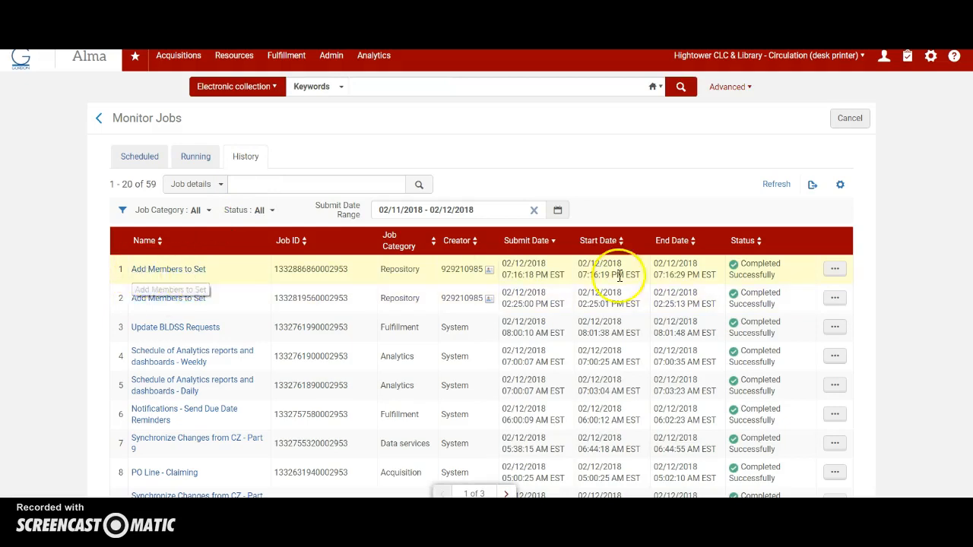
click(835, 271)
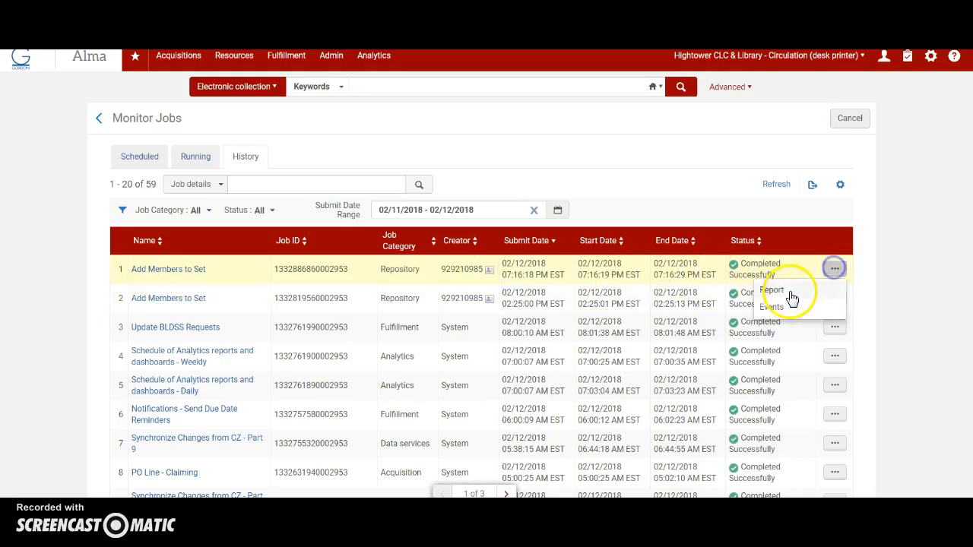
click(771, 303)
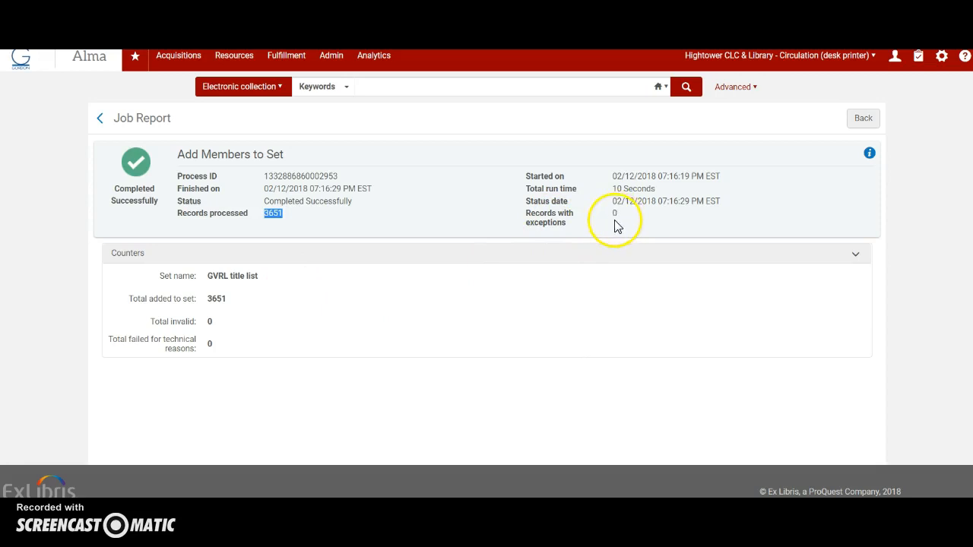
Return to the list of sets and open the members of the "GVRL title list" set.
click(331, 55)
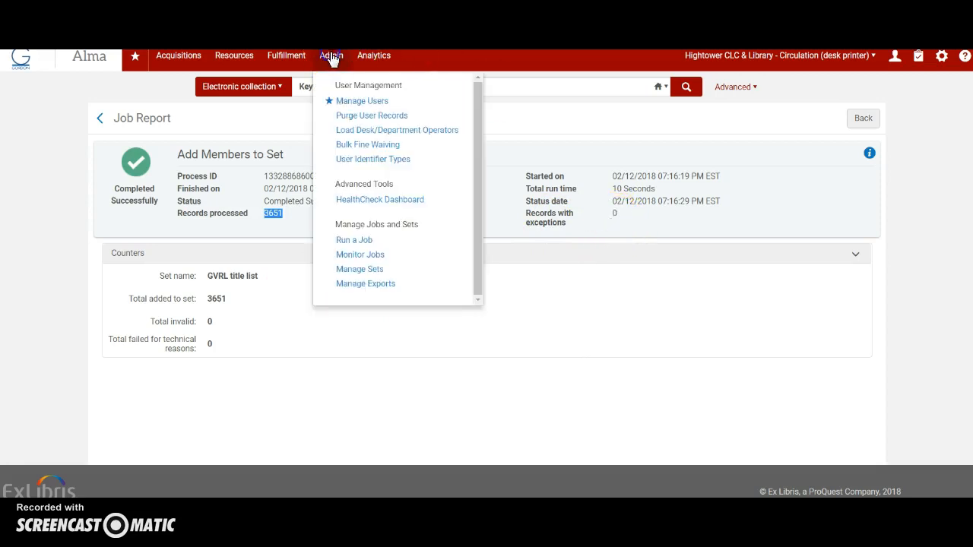
click(358, 270)
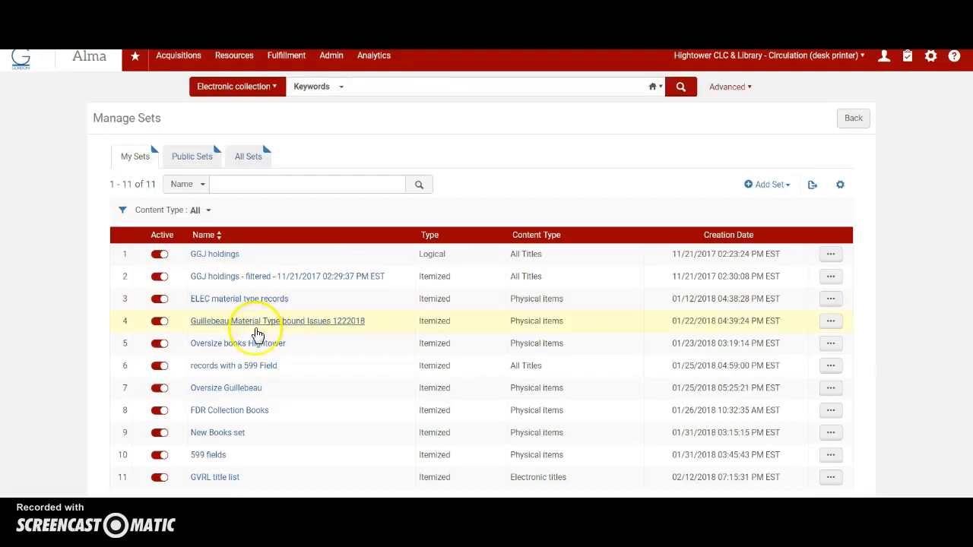
scroll(256, 336, down, 1)
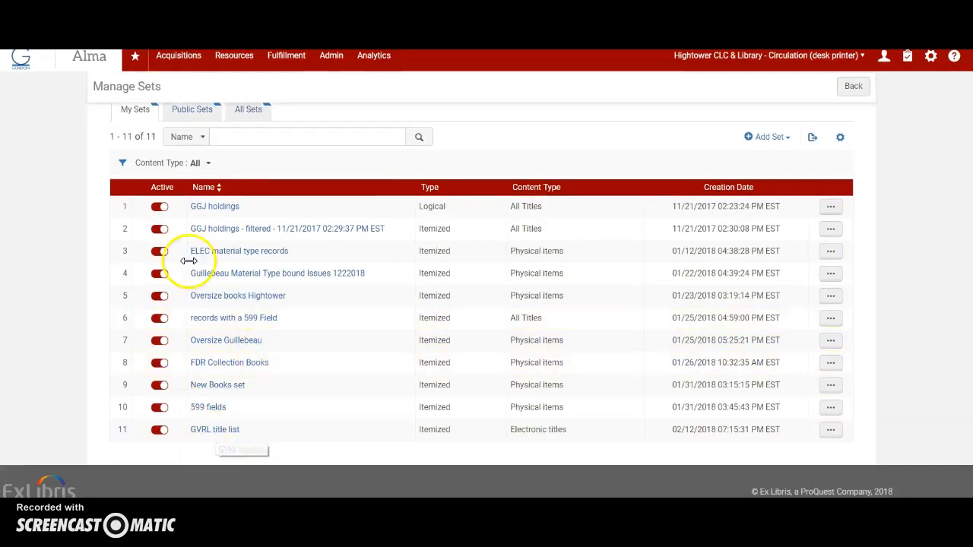
scroll(198, 240, up, 1)
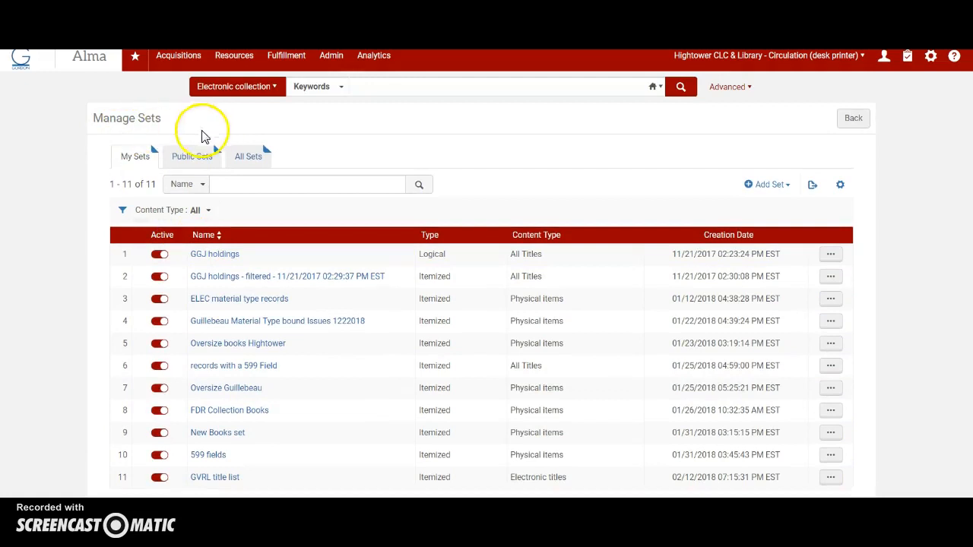
scroll(720, 421, down, 1)
click(830, 429)
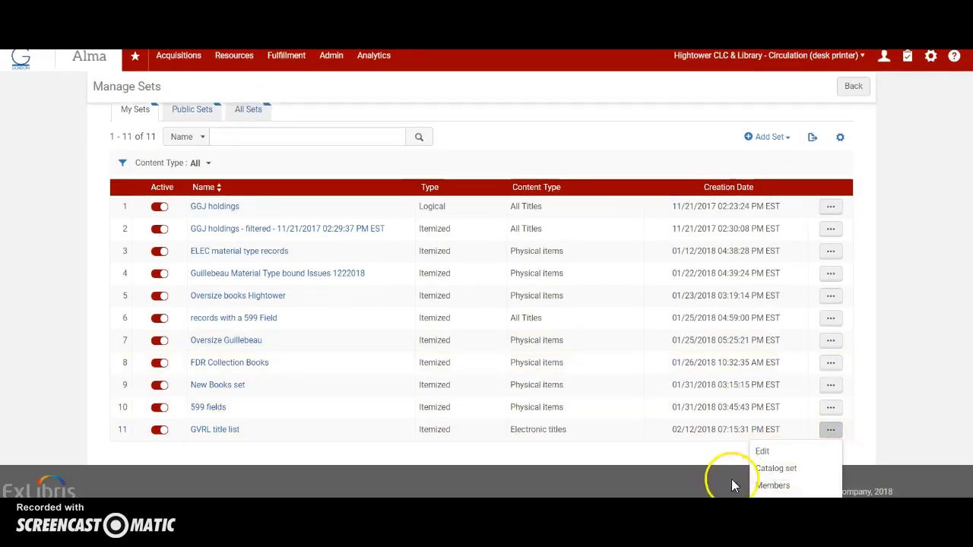
click(769, 487)
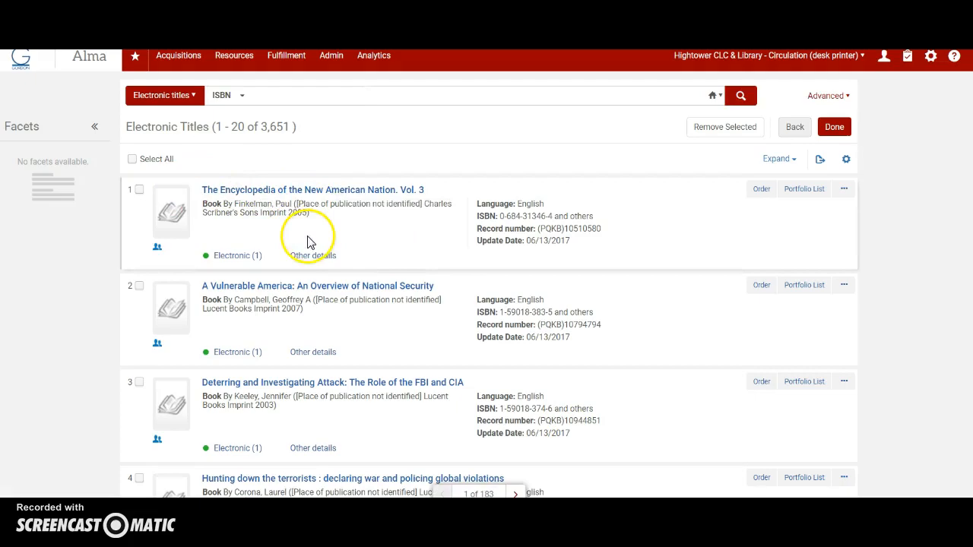
Review the set's electronic titles against the e-book list in Excel, and return to Alma.
scroll(308, 241, down, 3)
key(alt+Tab)
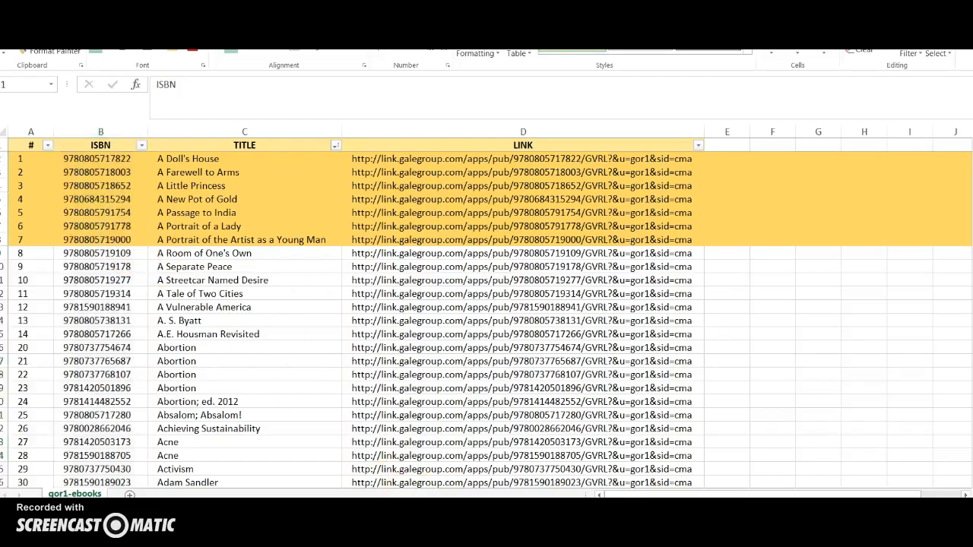
key(alt+Tab)
scroll(503, 295, up, 3)
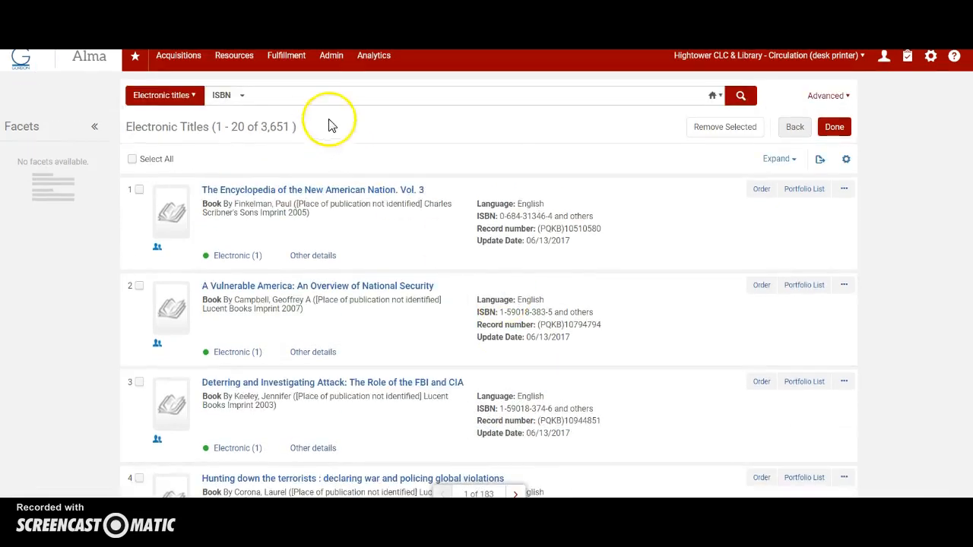
Set up a "Change electronic portfolio information" job with "GVRL title list" as its set and proceed to the task parameters.
click(331, 58)
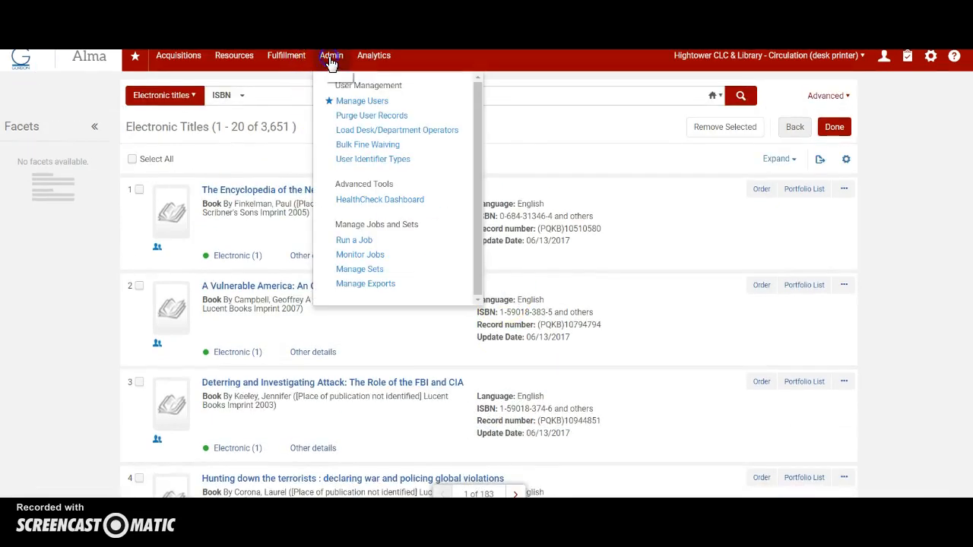
click(354, 241)
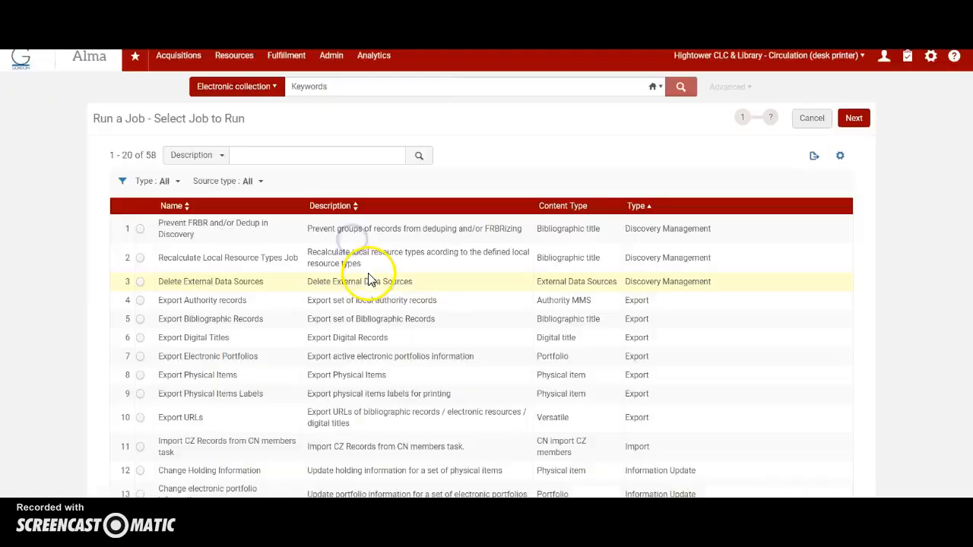
scroll(315, 351, down, 1)
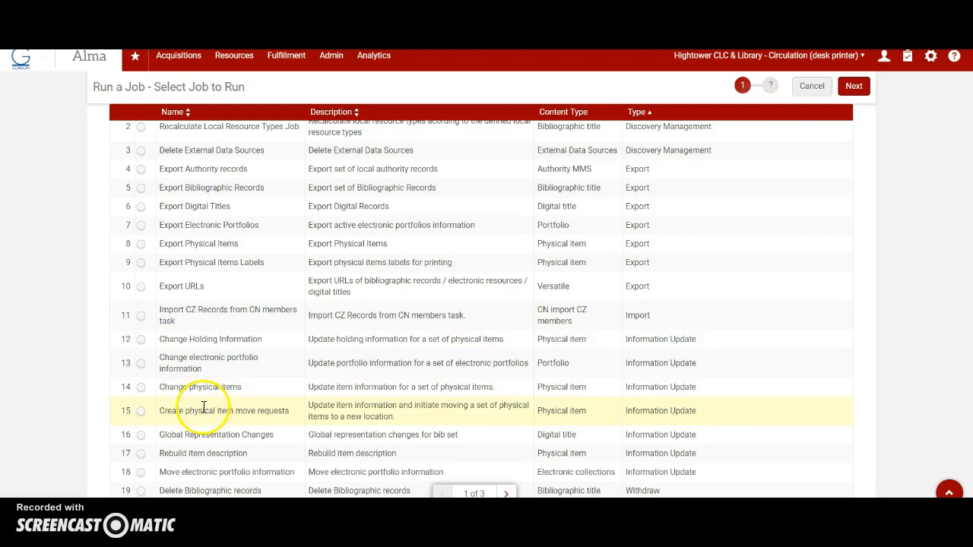
click(140, 363)
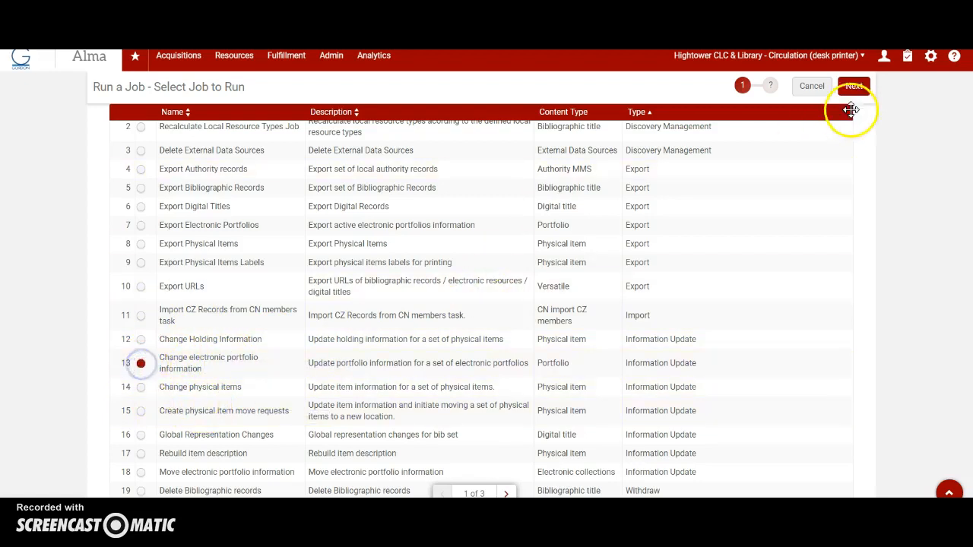
click(853, 86)
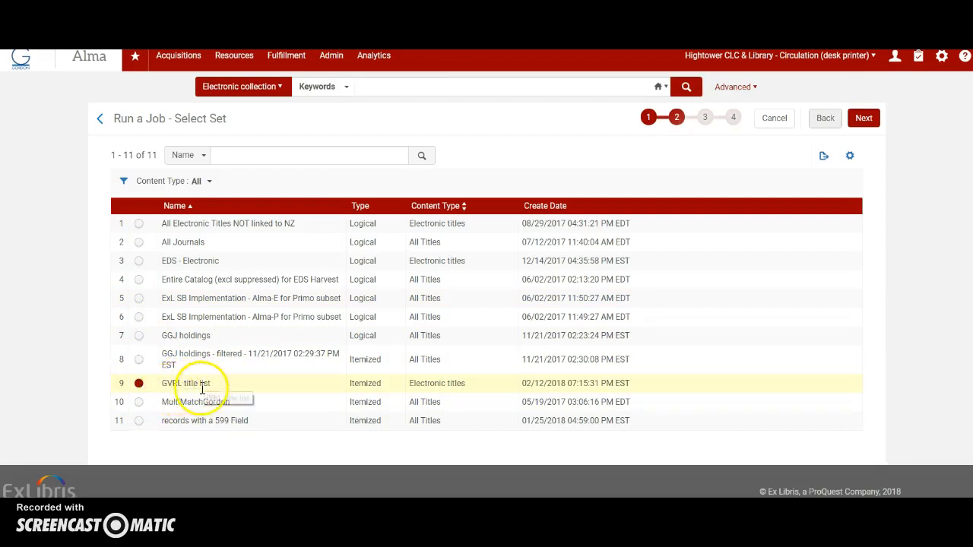
click(864, 120)
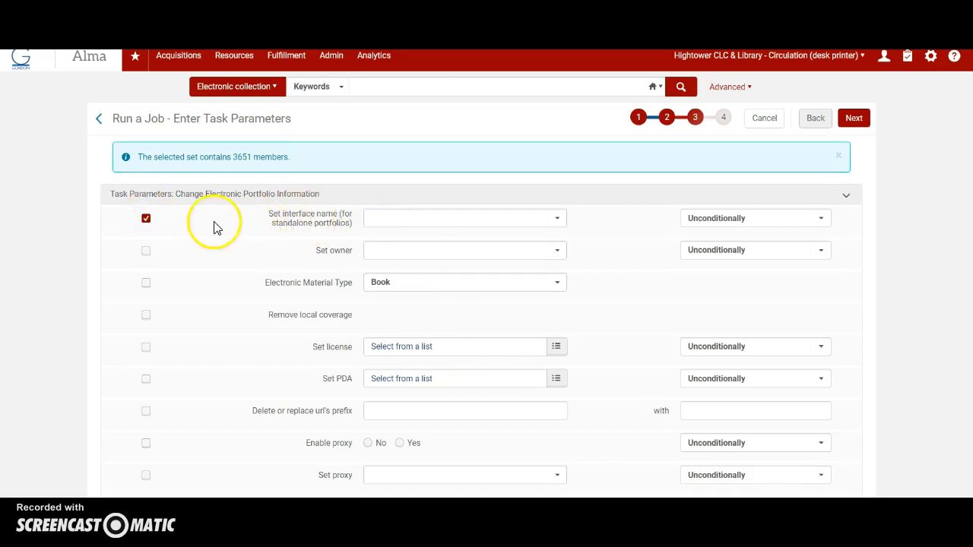
Set the interface name for standalone portfolios to Gale Virtual Reference Library in the job's task parameters.
click(559, 220)
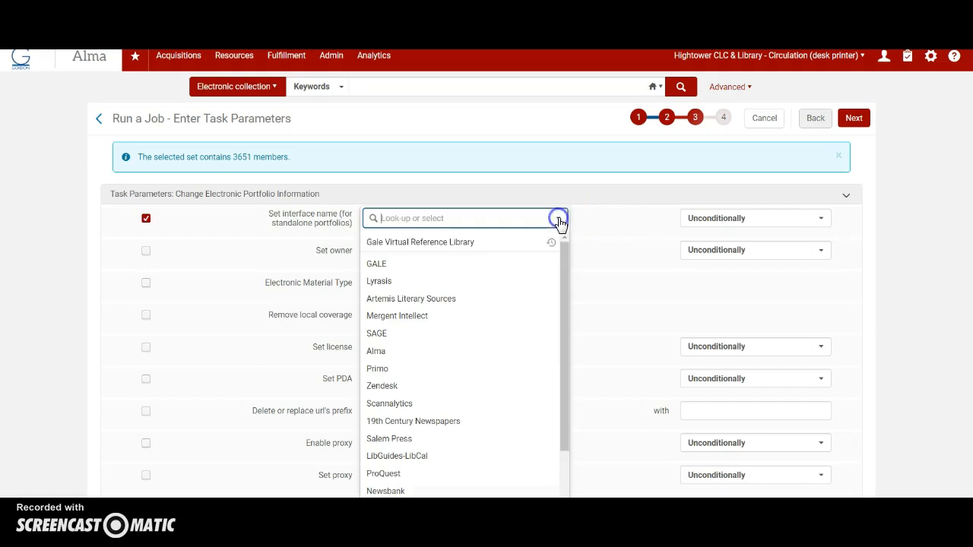
click(418, 241)
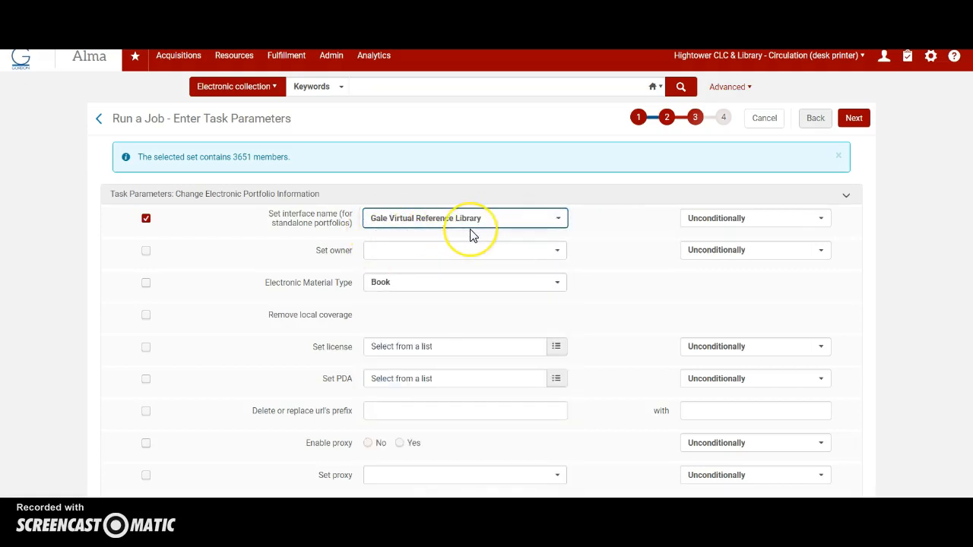